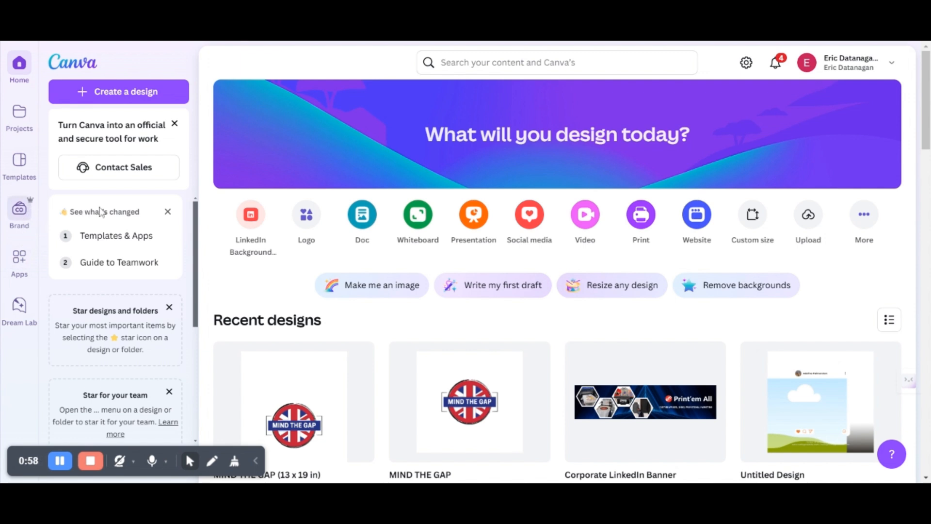
- Create a new blank 500 × 500 px logo design
click(143, 91)
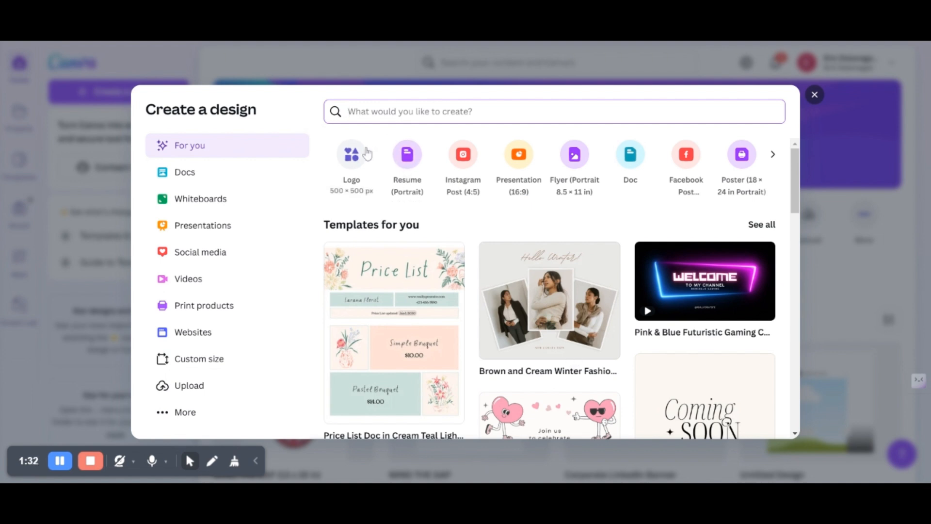
click(358, 167)
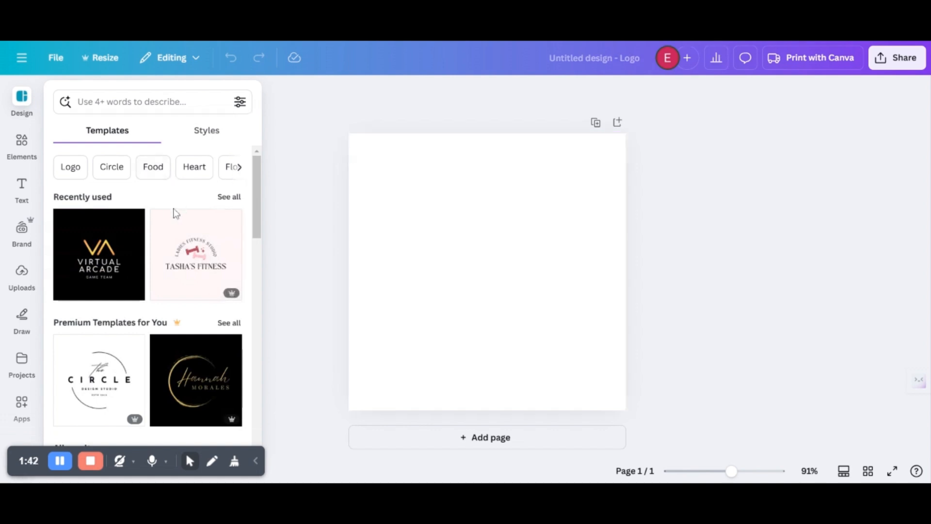
- Browse the logo templates and apply the Black White Yellow Simple Initial Name Logo with the SH initials to the page
scroll(258, 195, down, 1)
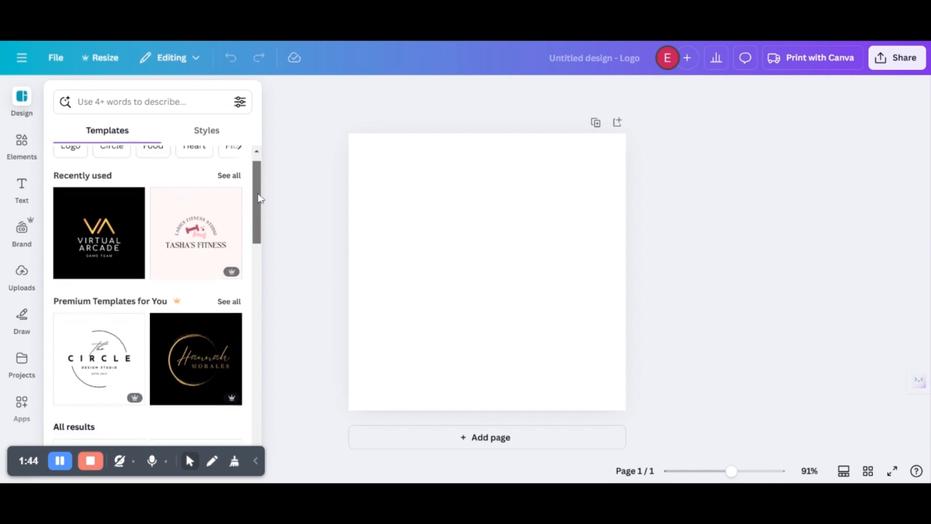
scroll(261, 184, up, 1)
scroll(262, 204, down, 3)
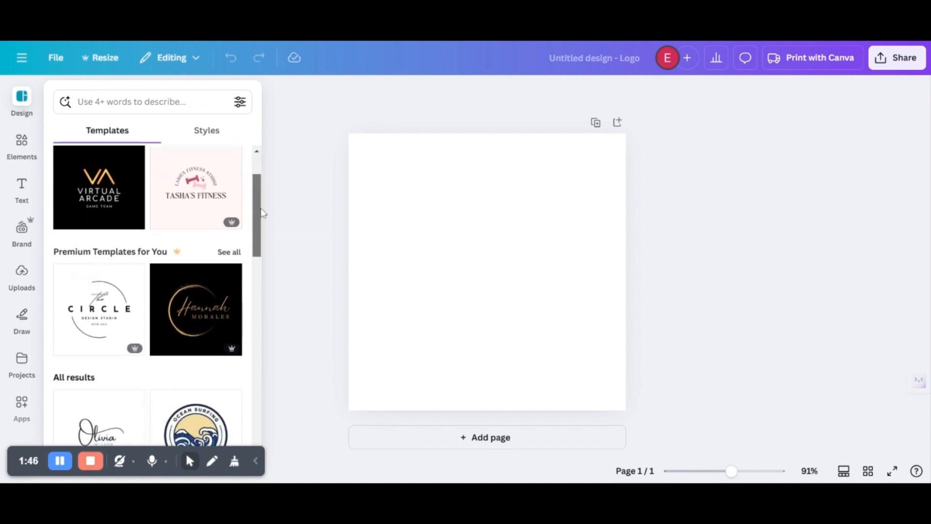
scroll(262, 213, down, 3)
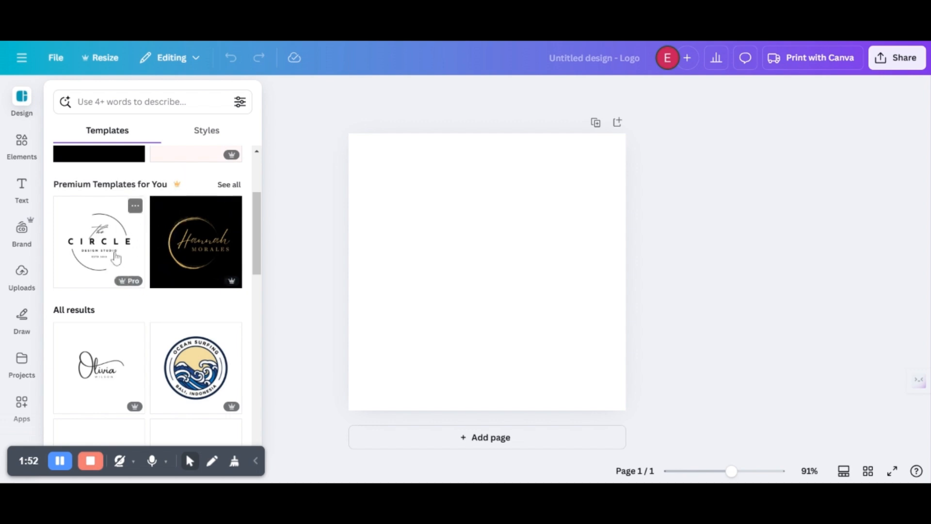
scroll(153, 301, down, 3)
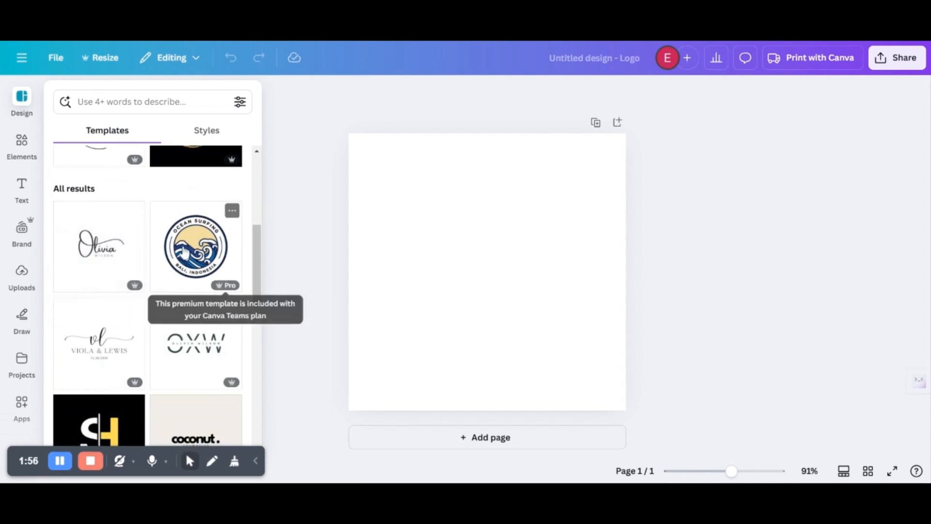
scroll(183, 271, down, 3)
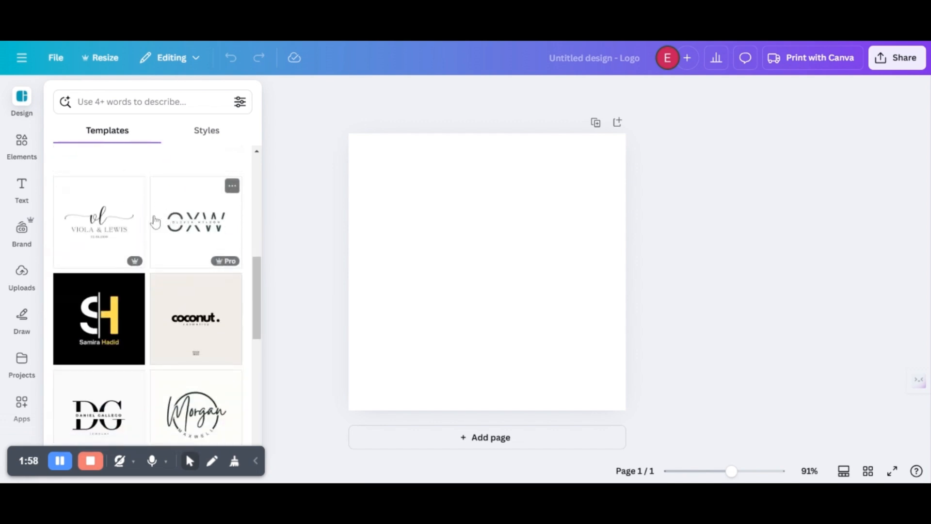
scroll(155, 216, down, 1)
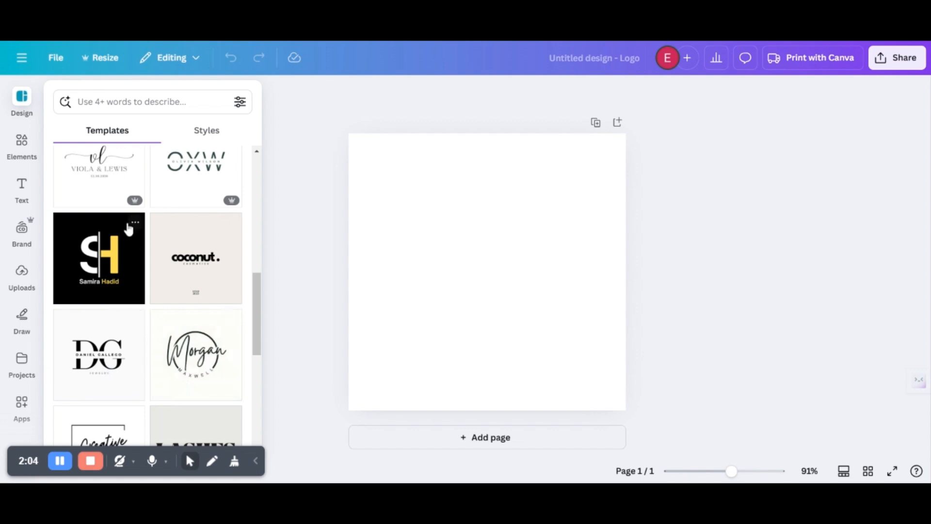
mouse_move(134, 204)
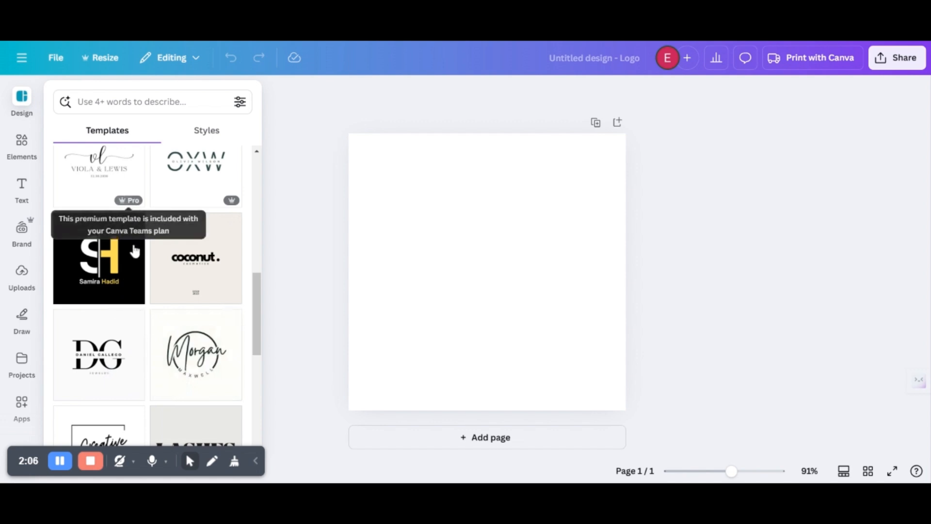
scroll(145, 256, down, 3)
scroll(192, 272, down, 2)
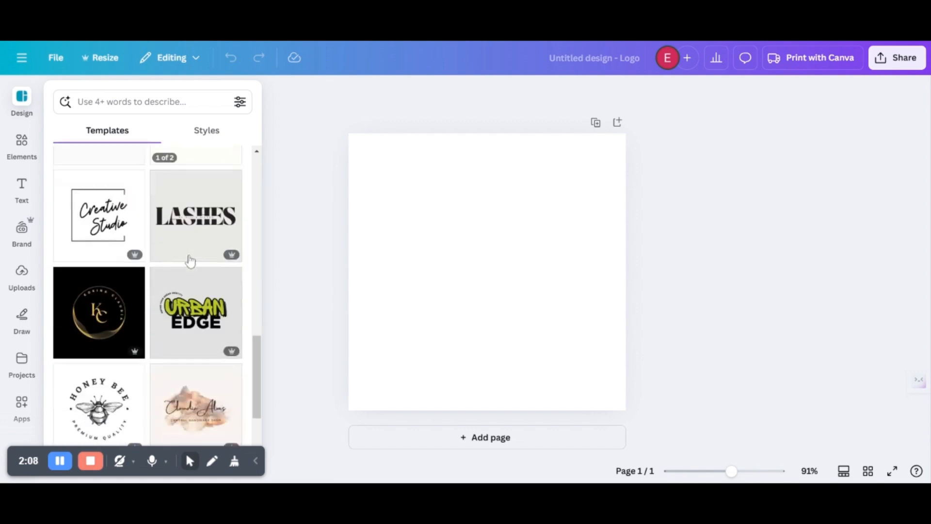
scroll(195, 298, up, 2)
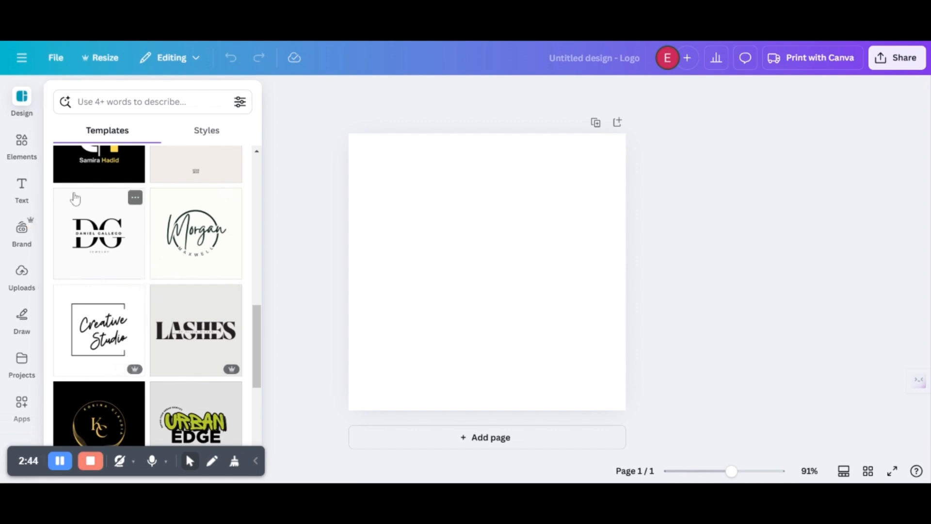
scroll(208, 262, up, 2)
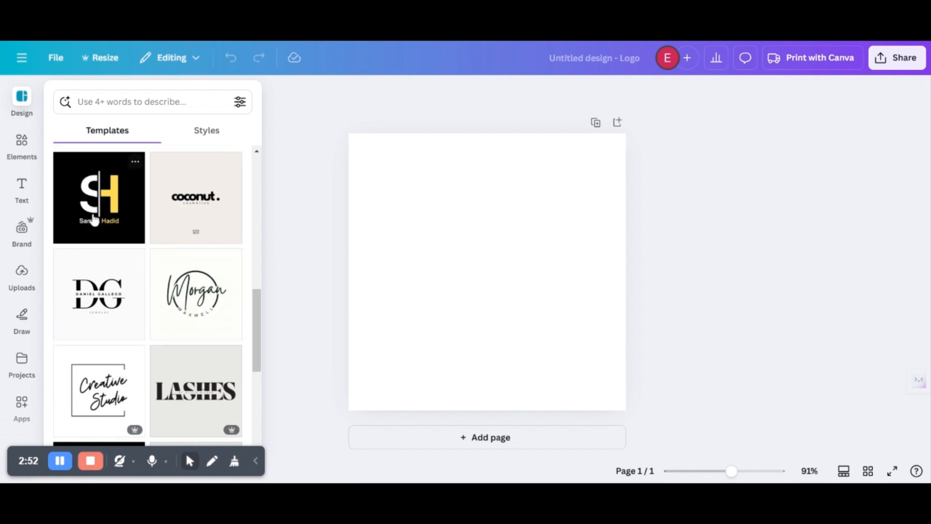
click(113, 219)
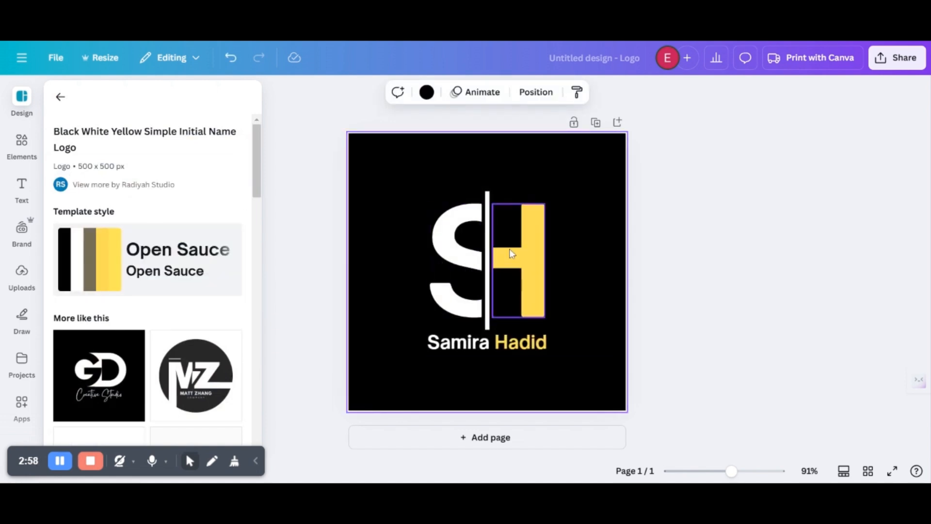
- Review the editing and adjustment options of the white S graphic and delete the S from the logo
click(459, 256)
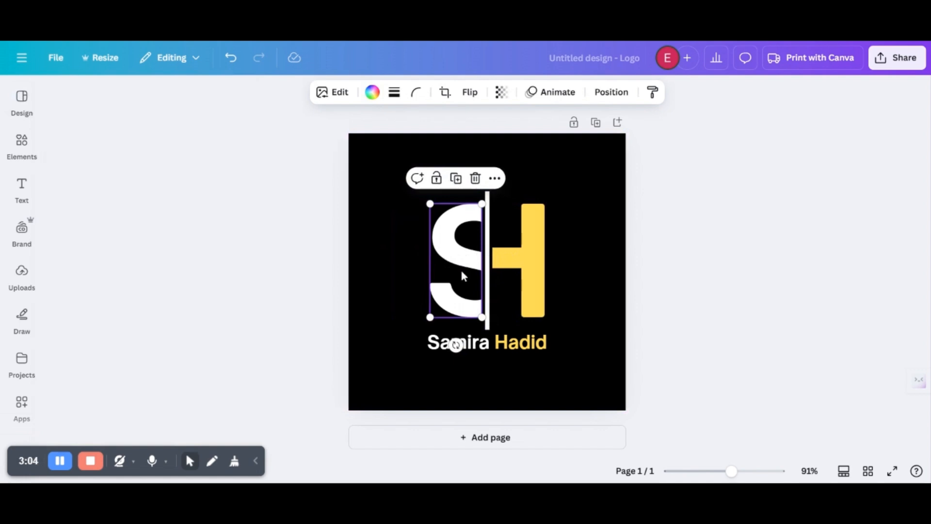
click(340, 94)
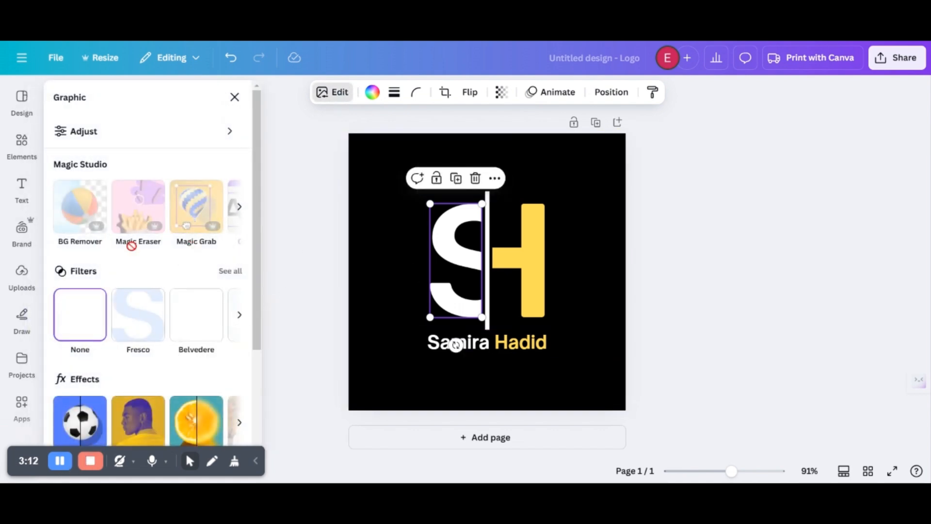
scroll(141, 262, down, 3)
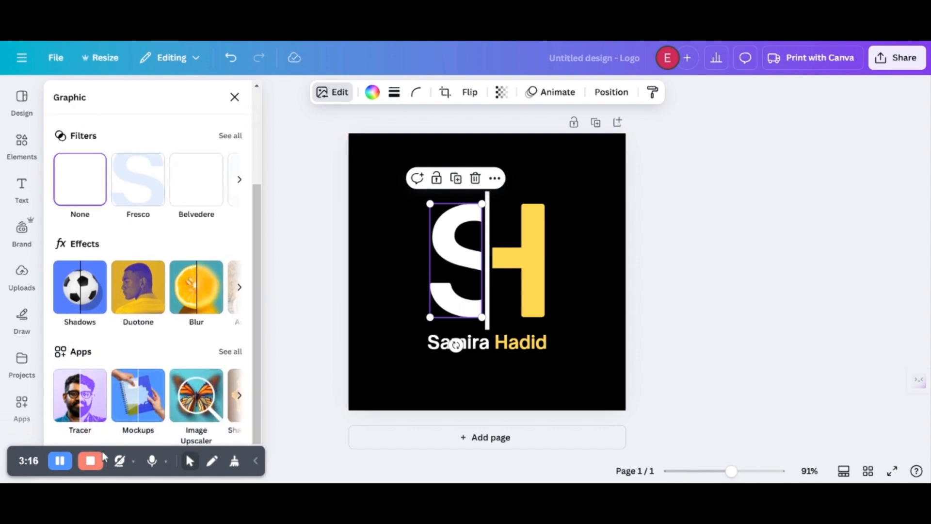
scroll(112, 404, up, 3)
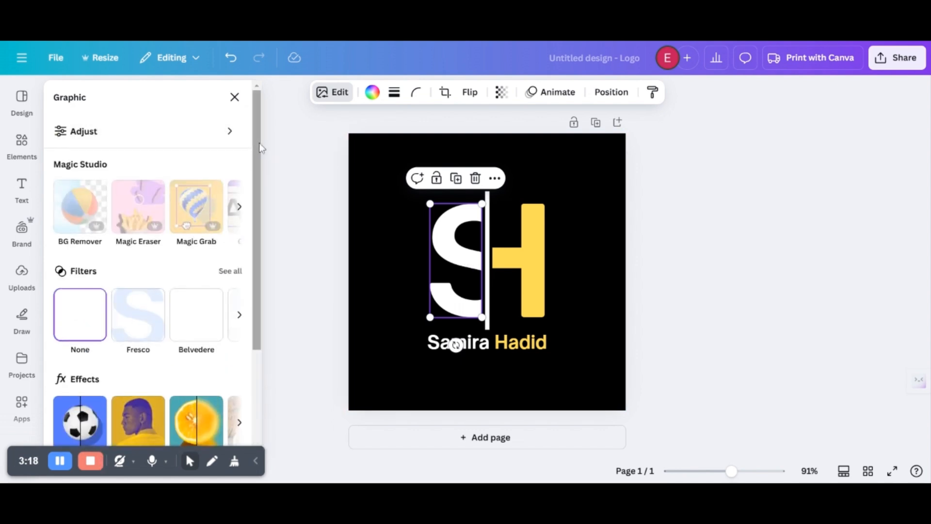
click(230, 134)
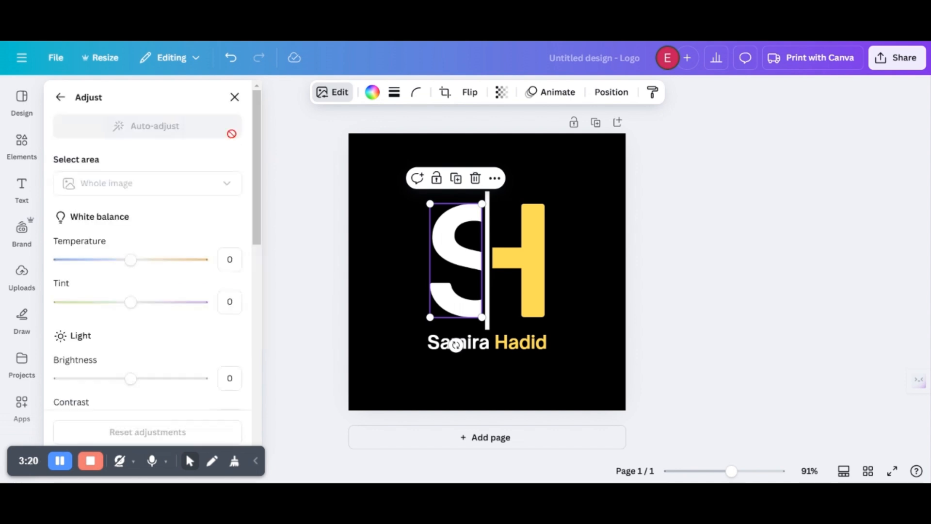
click(305, 194)
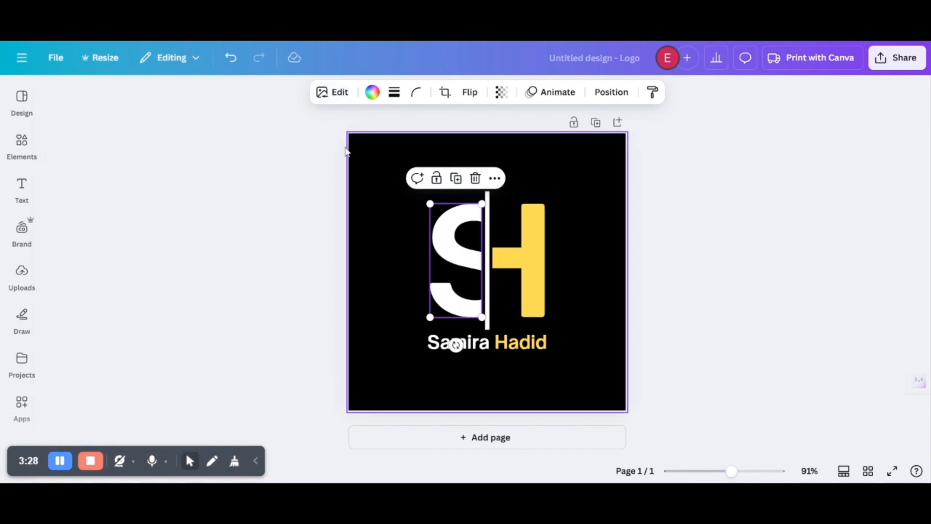
click(334, 97)
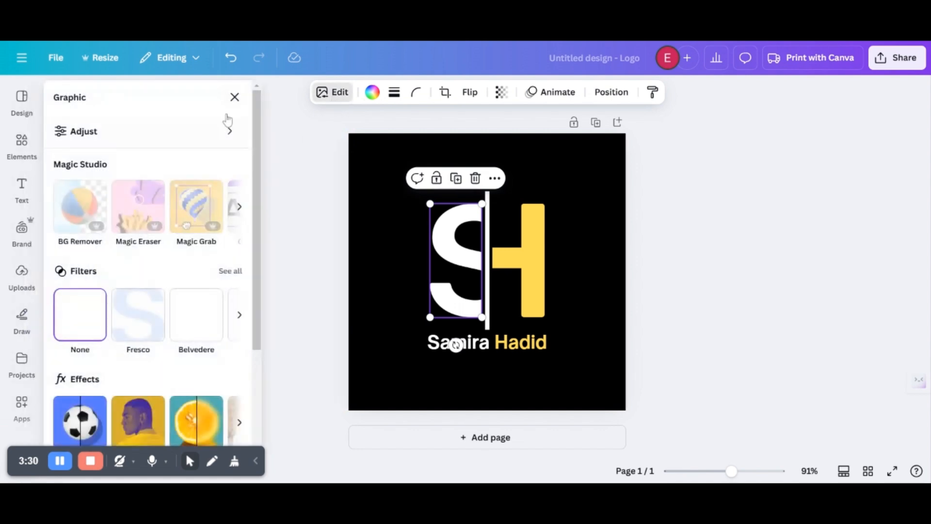
click(234, 96)
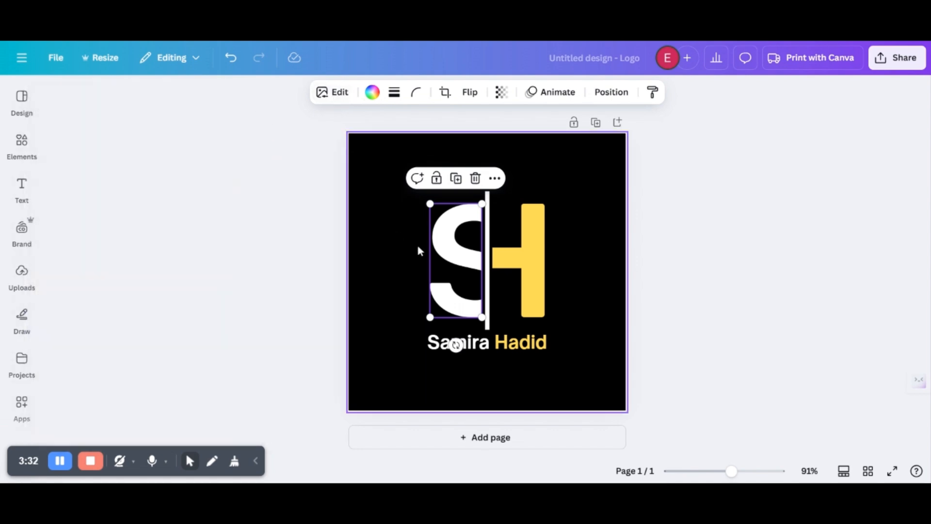
key(Delete)
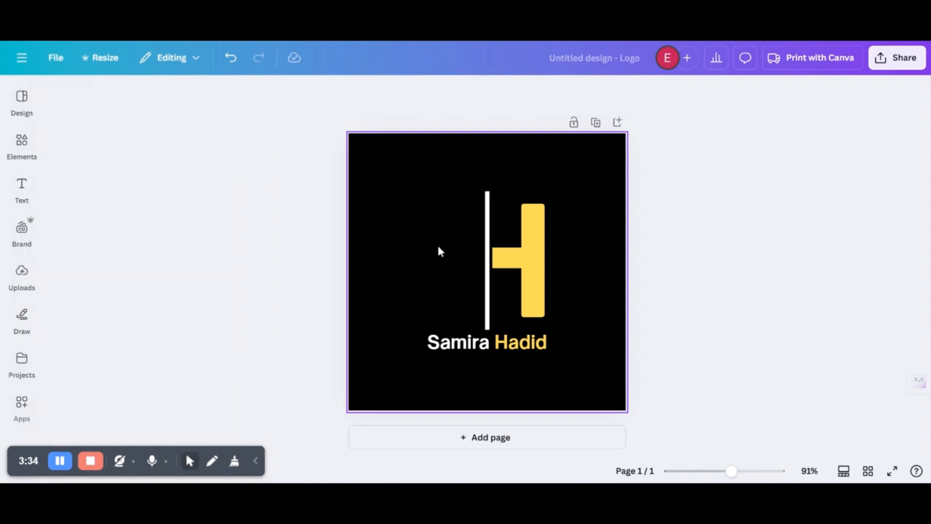
- Add a heading text box to the logo and replace its placeholder text with "E"
click(22, 190)
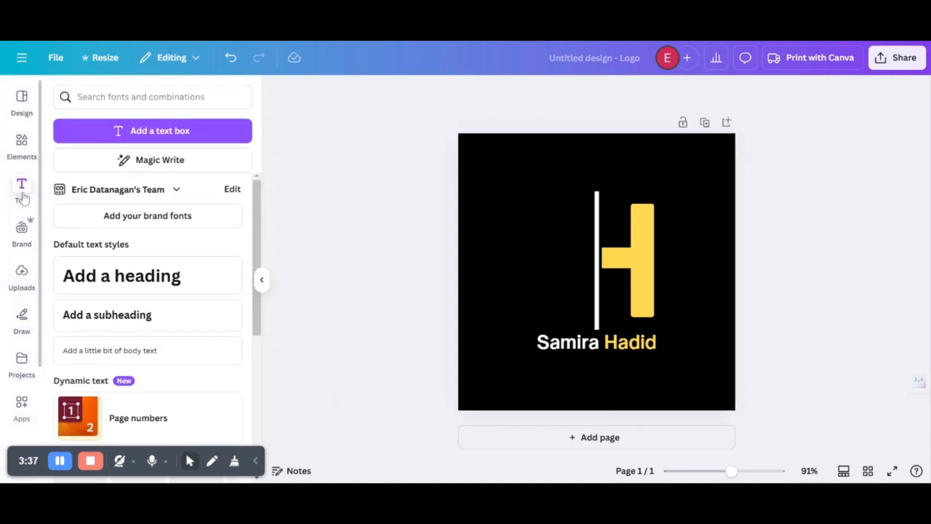
scroll(160, 245, down, 2)
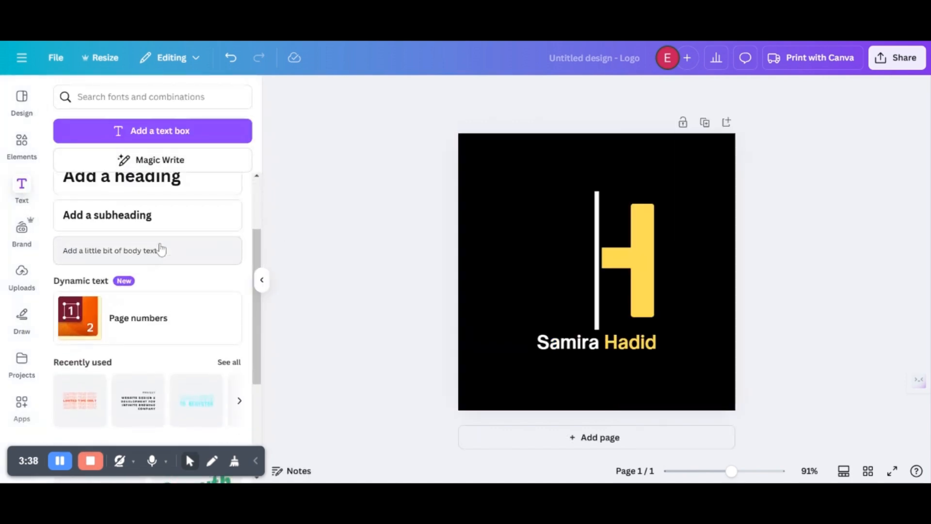
scroll(160, 250, up, 2)
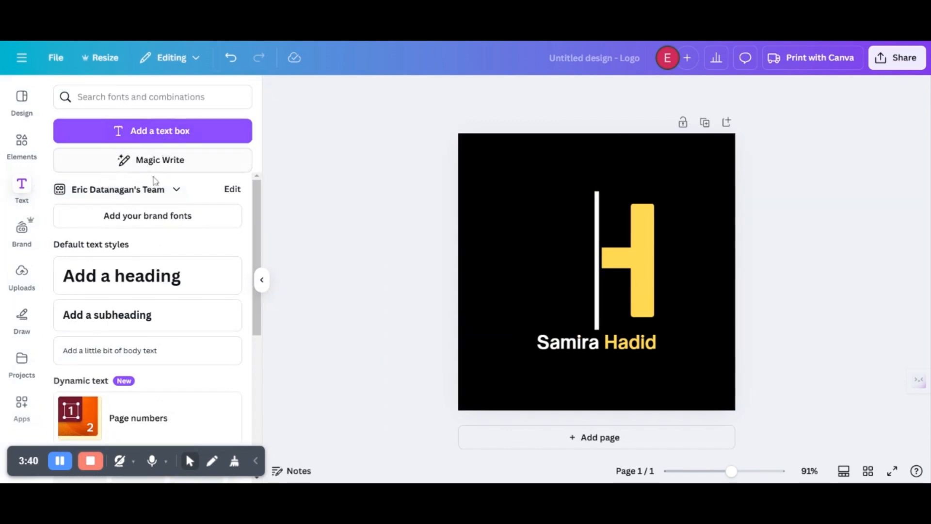
click(150, 278)
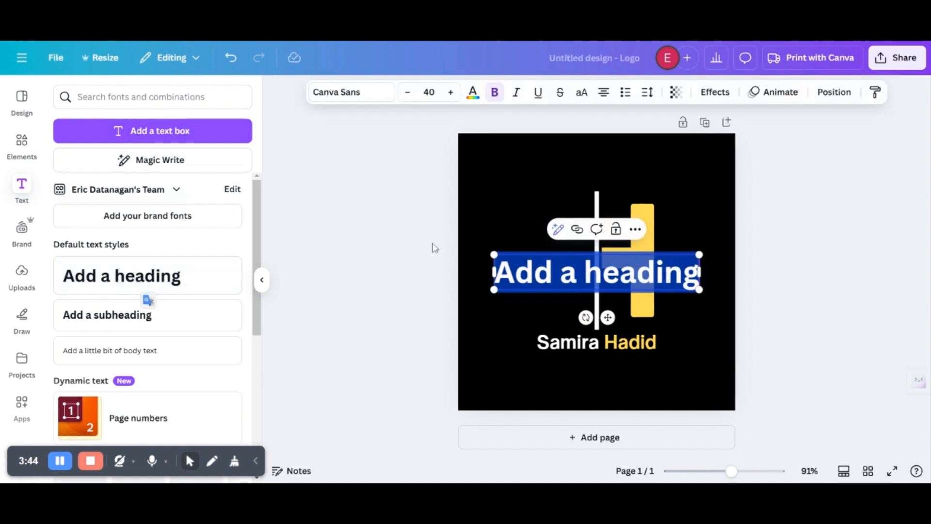
triple_click(538, 278)
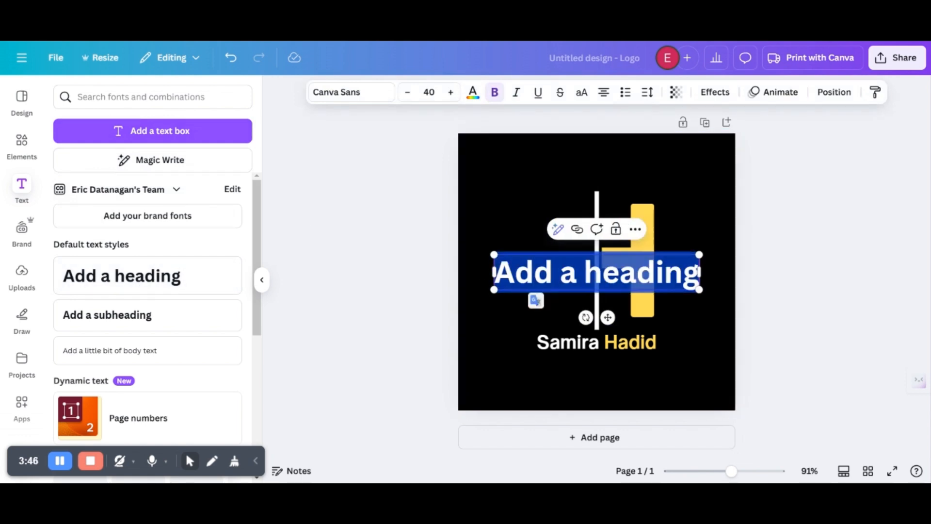
text(E)
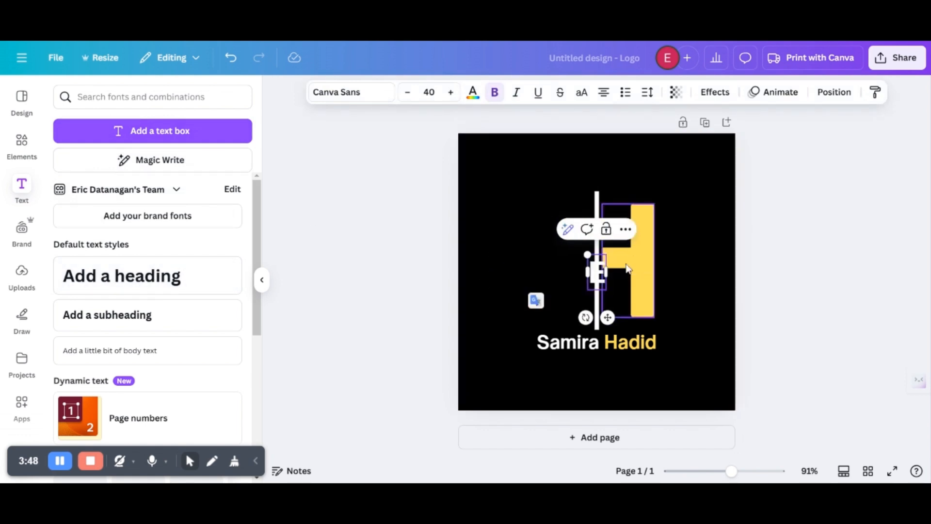
- Enlarge the white E to font size 209 and place it just left of the vertical white line, where the S was
drag(584, 253, 511, 195)
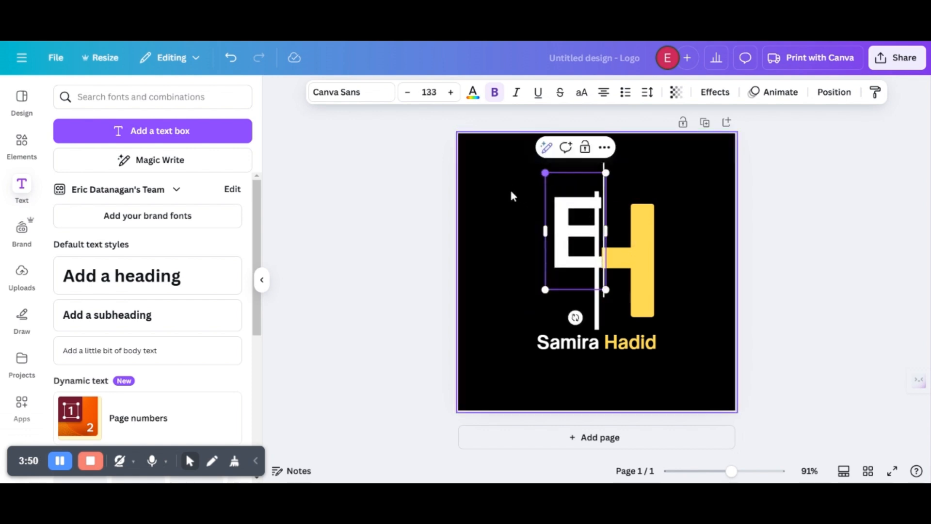
drag(545, 290, 524, 331)
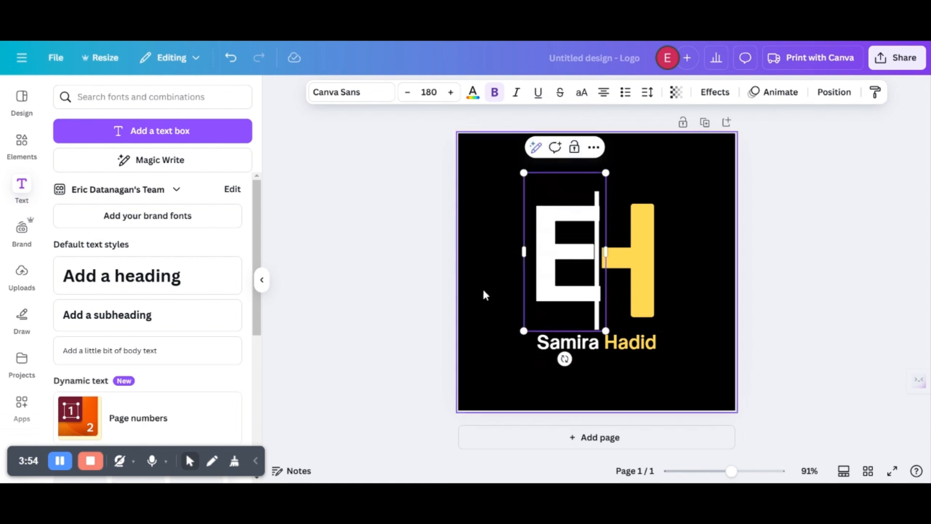
click(451, 293)
drag(562, 271, 536, 250)
click(443, 273)
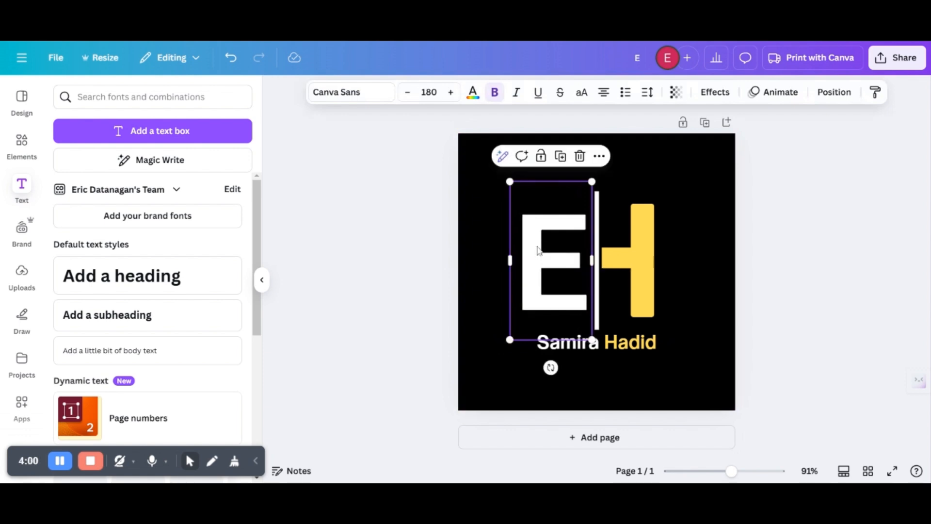
drag(510, 182, 500, 171)
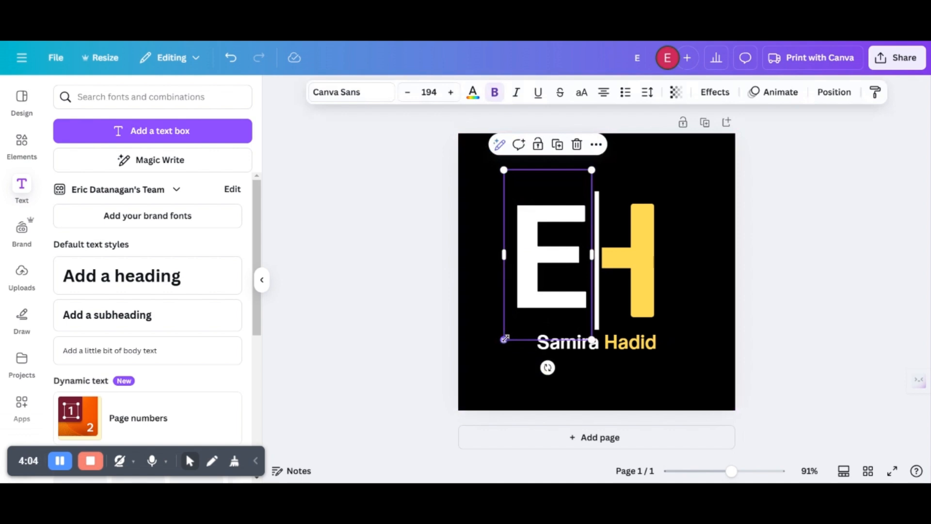
drag(504, 341, 495, 353)
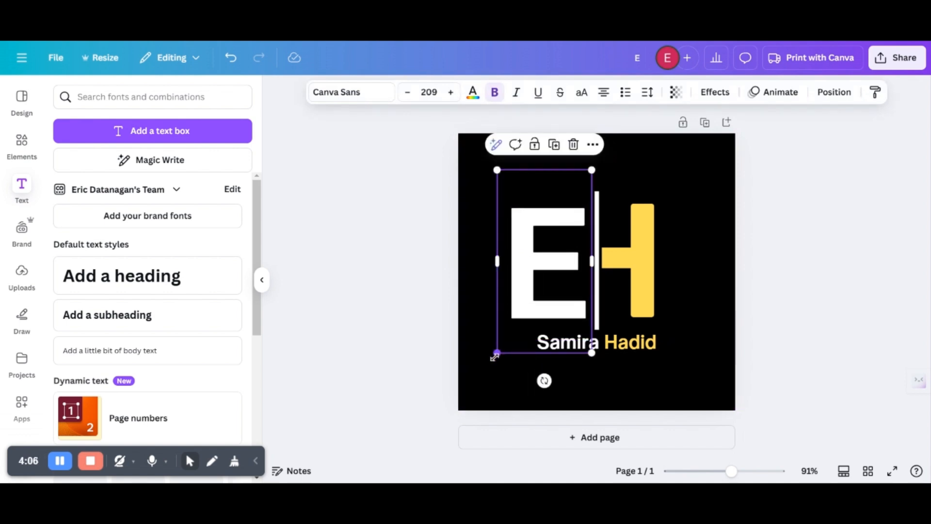
- Delete the yellow H graphic beside the vertical white line
click(636, 272)
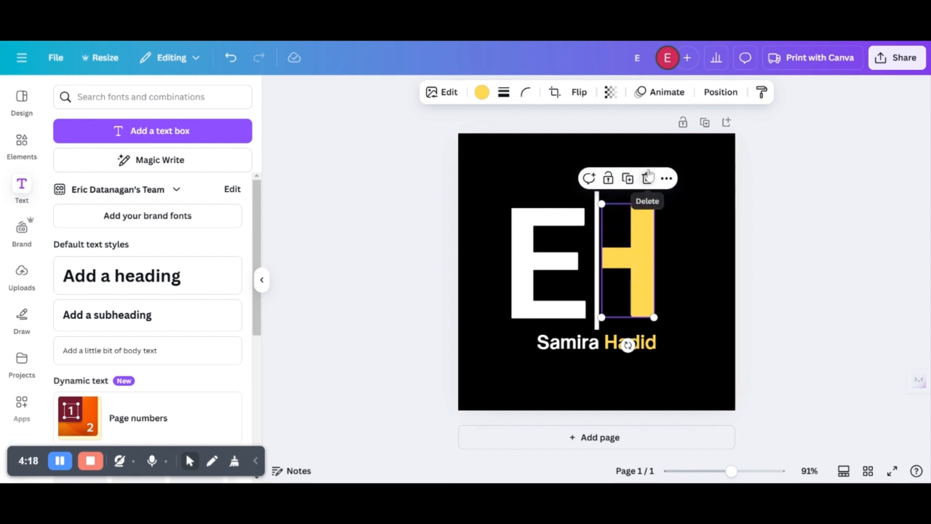
click(648, 178)
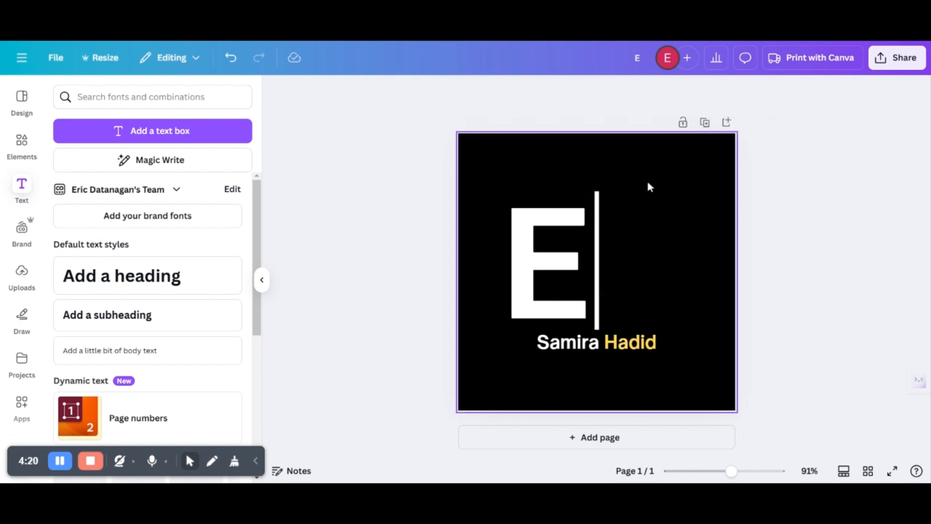
- Nudge the white E up slightly, then copy and paste it, placing the copy just right of the vertical white line
drag(516, 271, 513, 261)
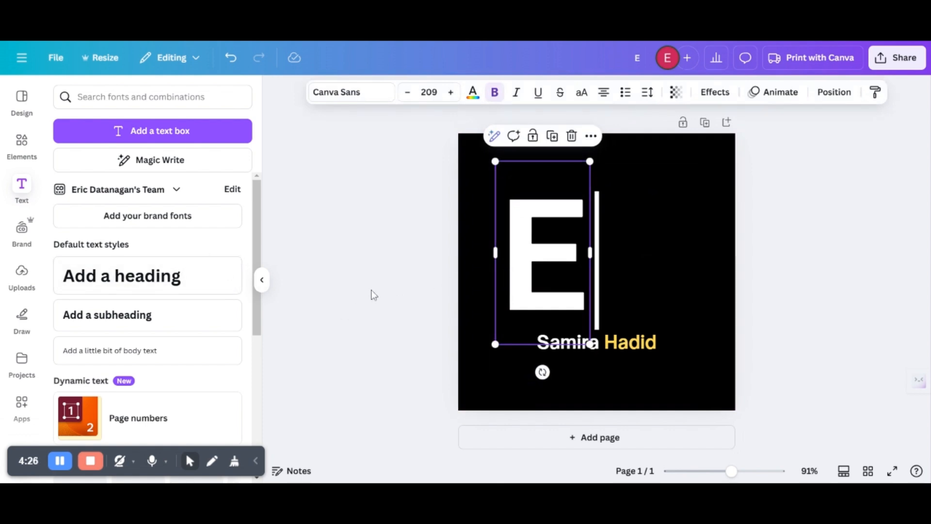
click(590, 137)
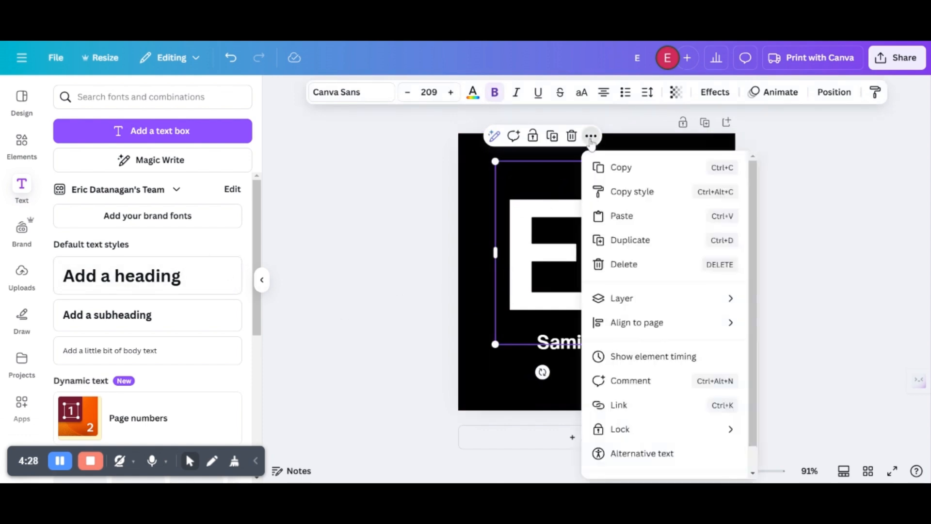
click(622, 175)
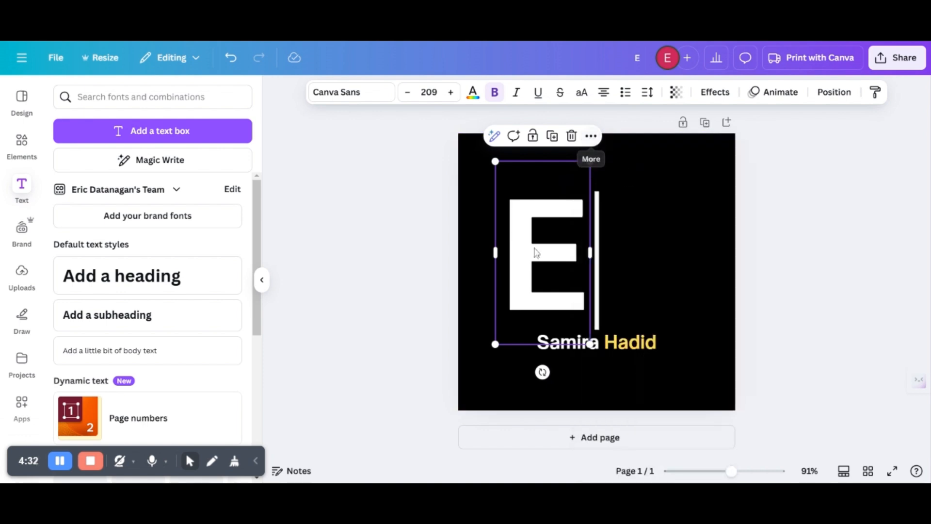
click(591, 137)
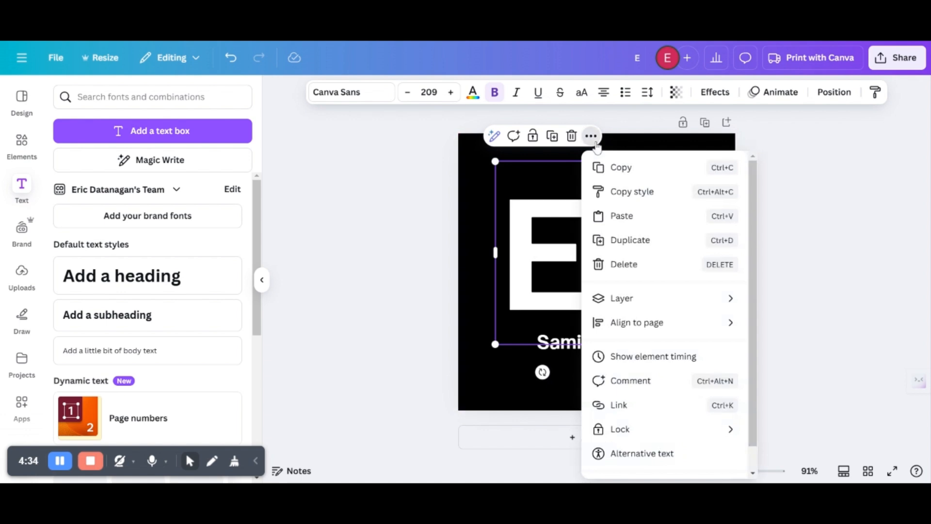
click(626, 222)
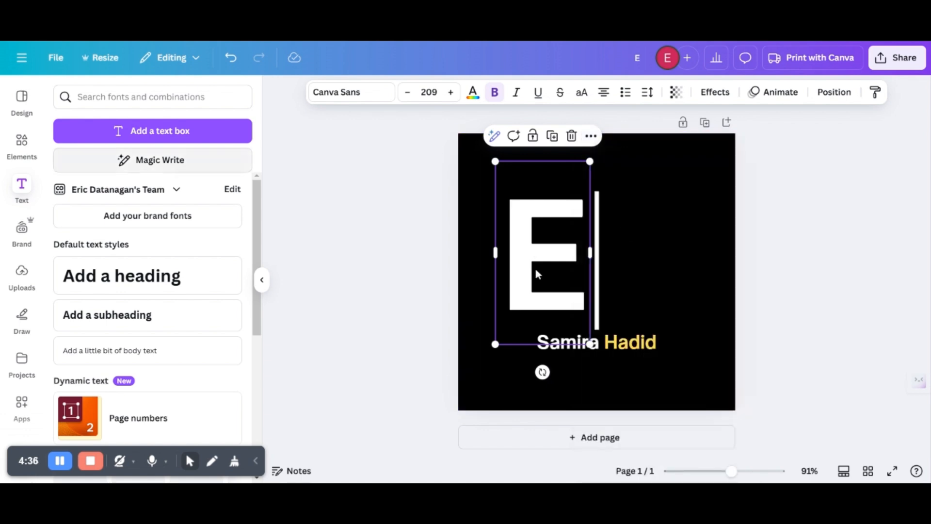
key(ctrl+v)
drag(554, 248, 641, 244)
- Replace the text of the copied letter beside the vertical line with a capital "D"
double_click(642, 247)
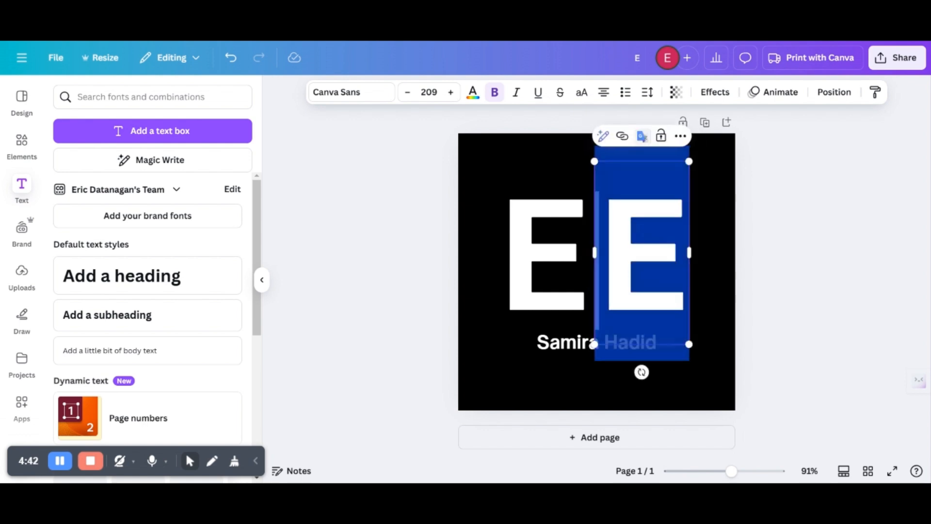
text(d)
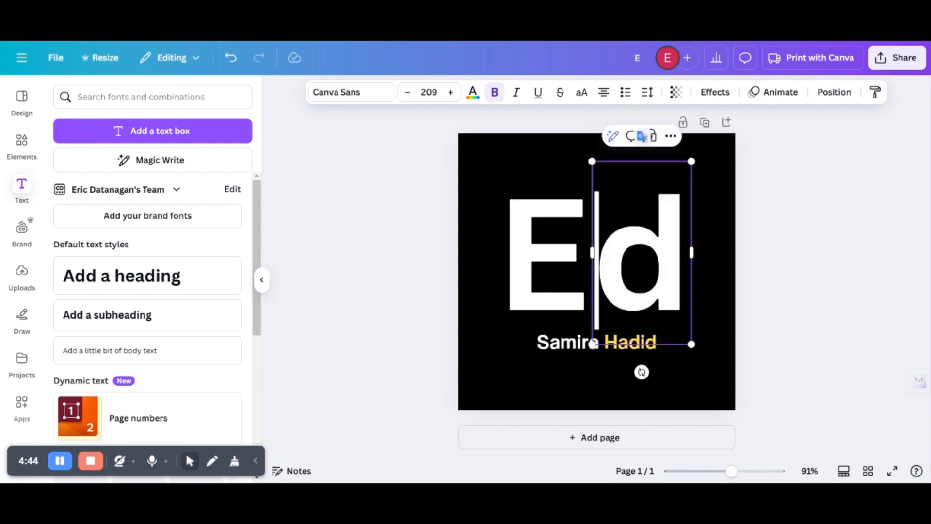
key(BackSpace)
text(D)
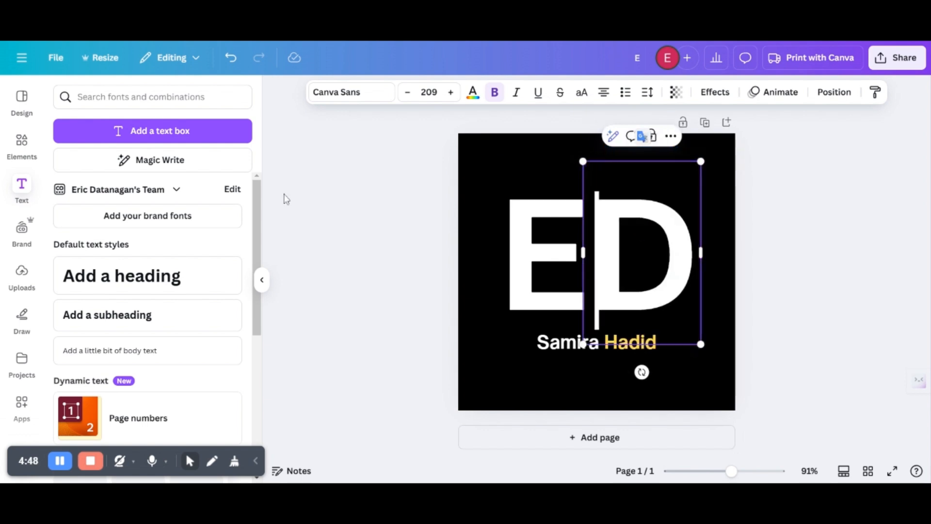
- Shift the D slightly right to clear the vertical line and move the E slightly closer to the line
click(771, 270)
drag(671, 292, 683, 289)
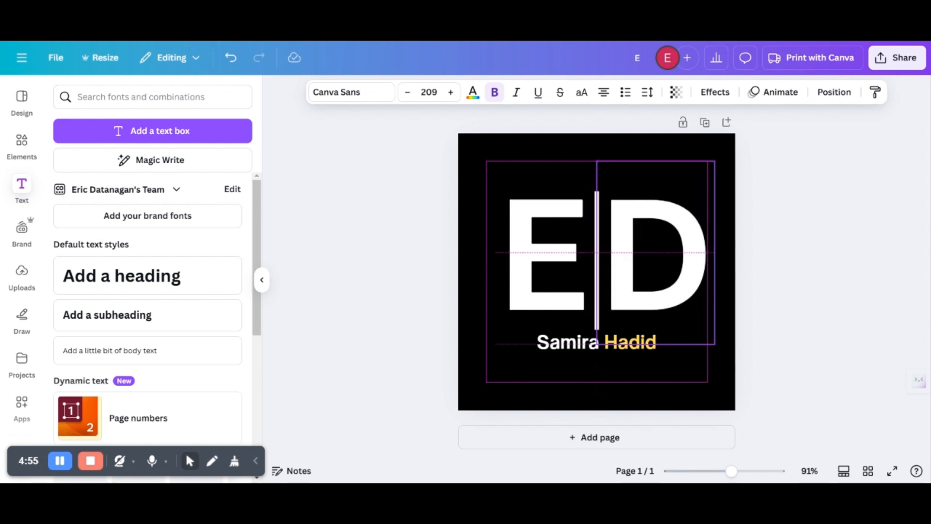
drag(683, 289, 679, 291)
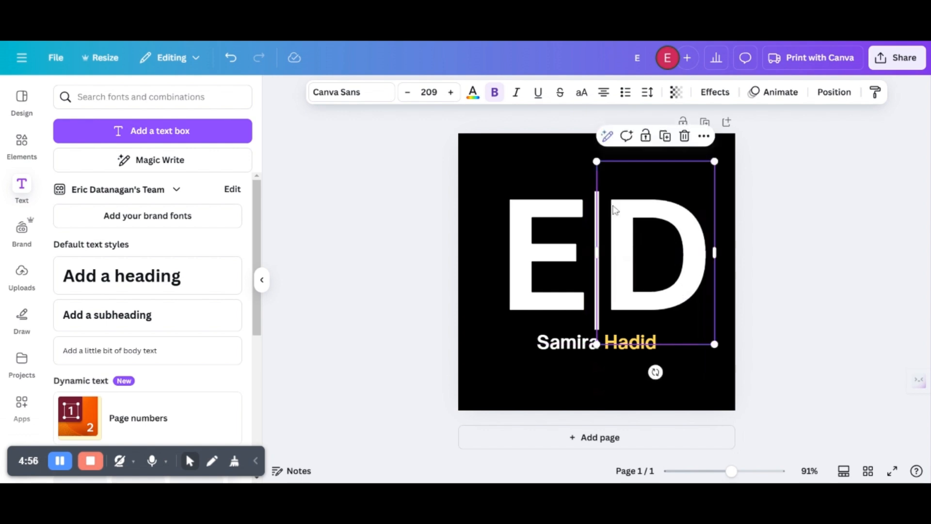
click(551, 228)
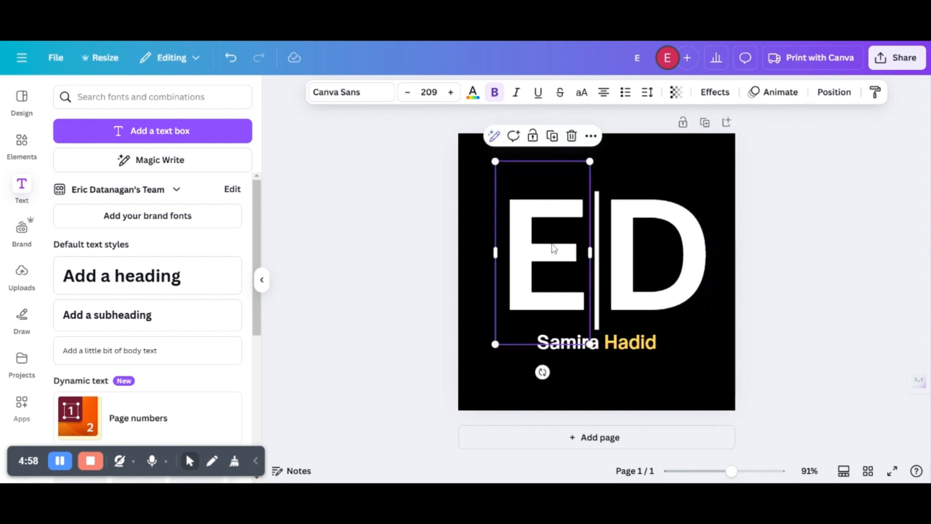
drag(552, 251, 553, 244)
click(404, 286)
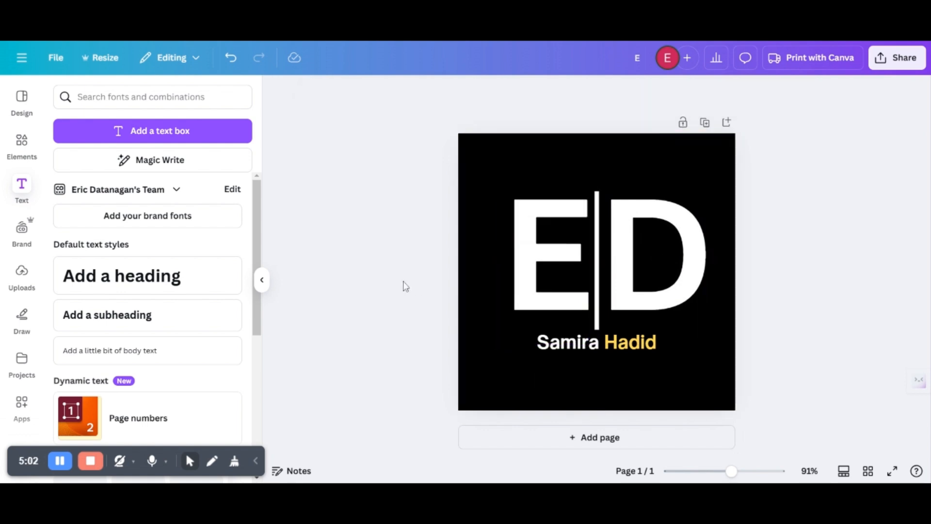
click(560, 347)
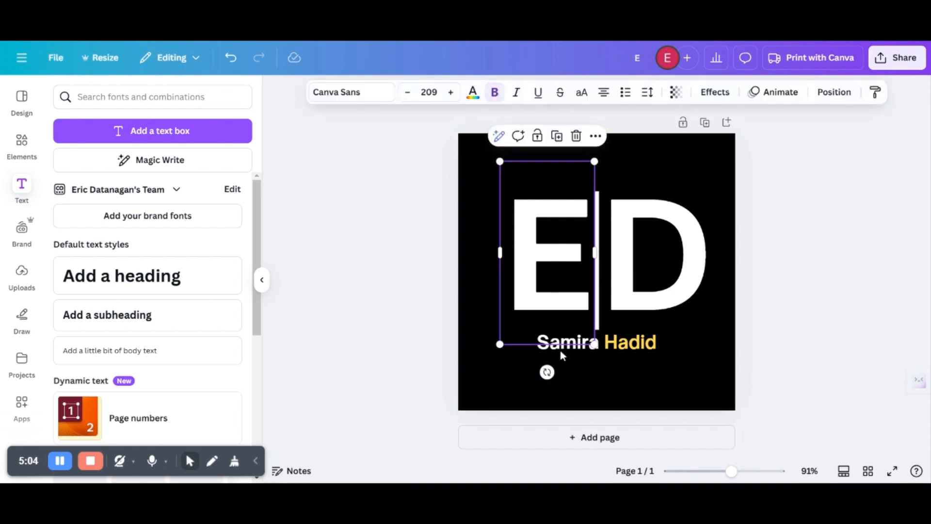
click(413, 385)
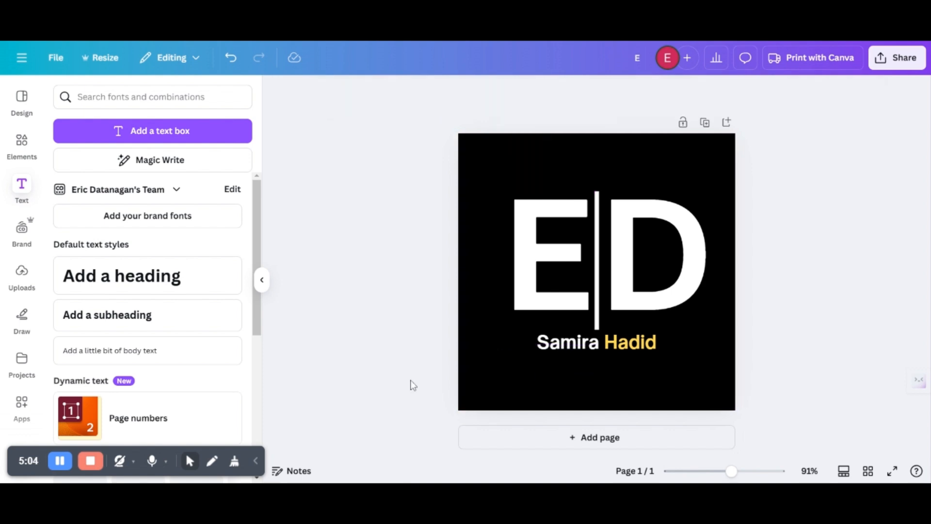
click(556, 351)
double_click(557, 349)
click(642, 345)
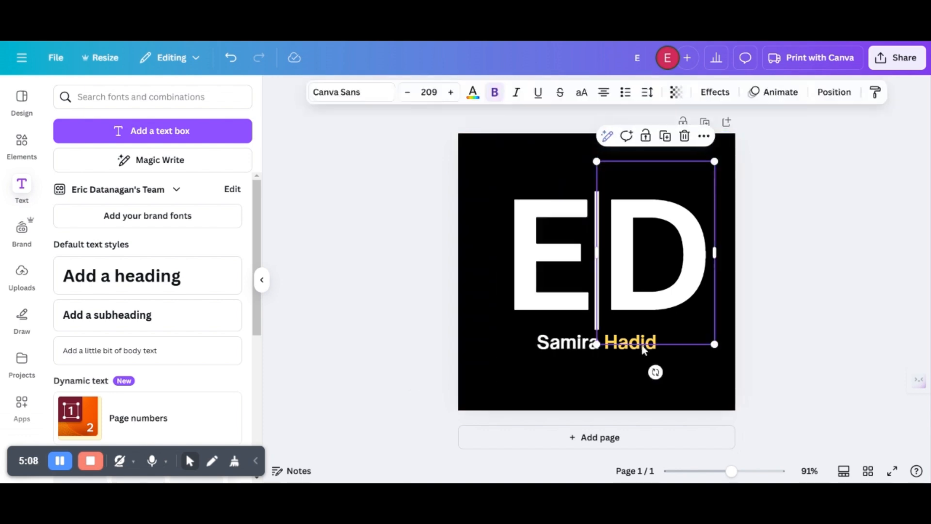
click(619, 356)
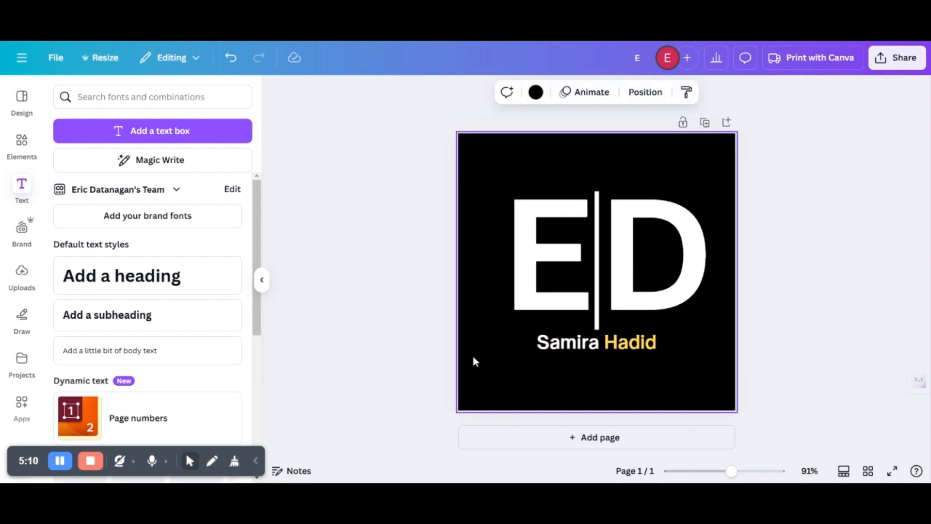
drag(424, 327, 472, 342)
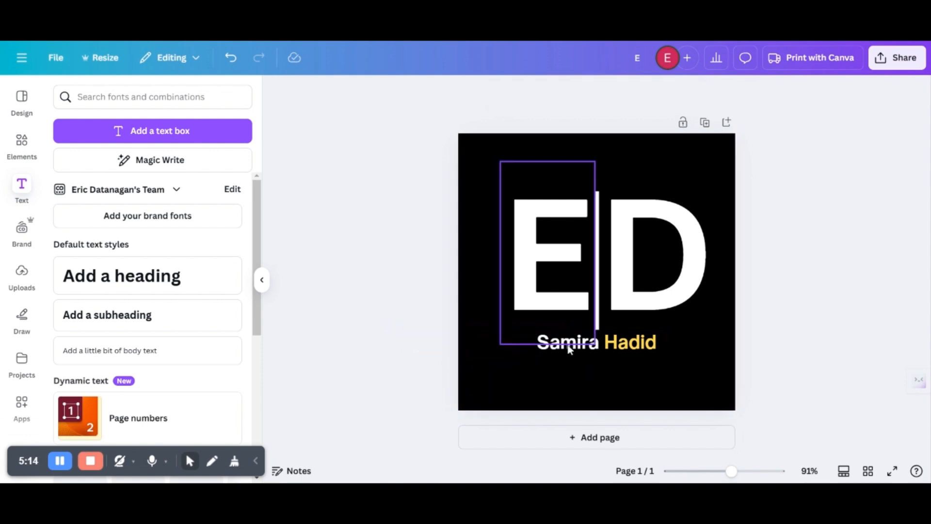
click(638, 362)
click(632, 353)
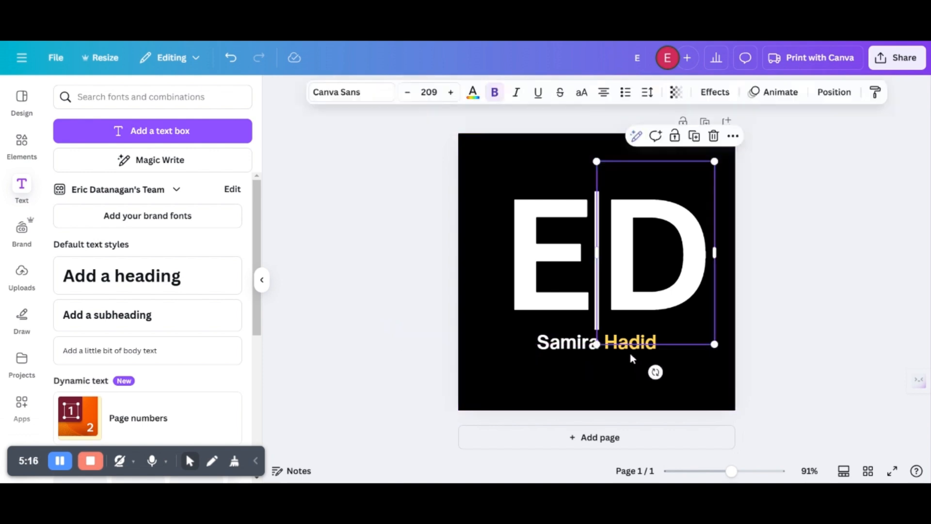
click(565, 359)
click(620, 349)
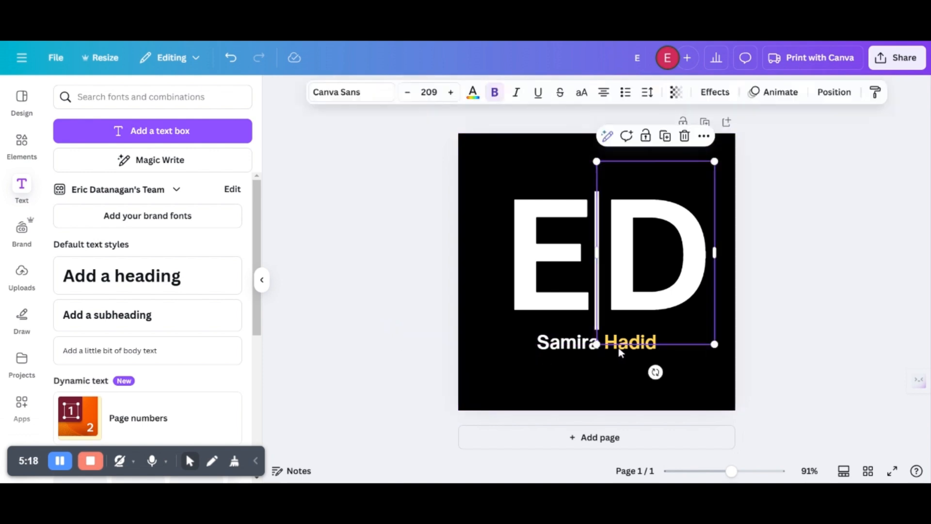
drag(392, 328, 670, 362)
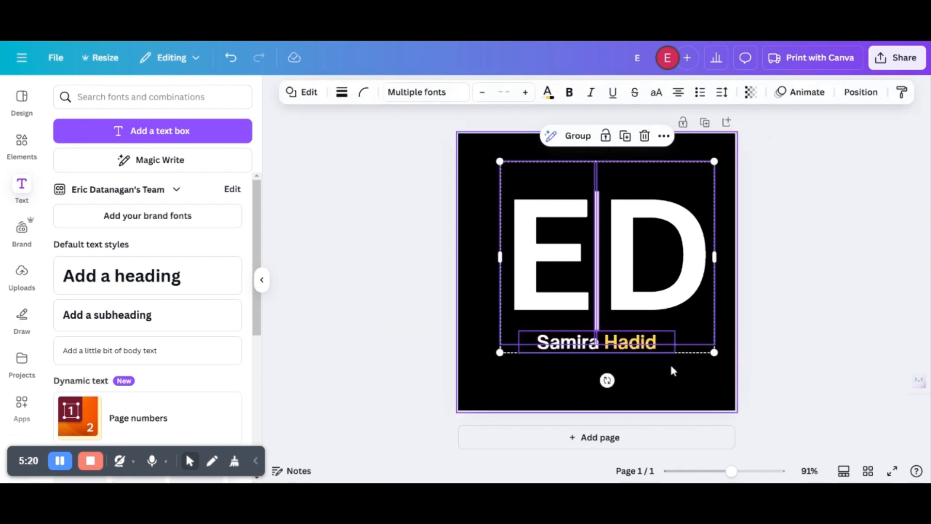
click(199, 60)
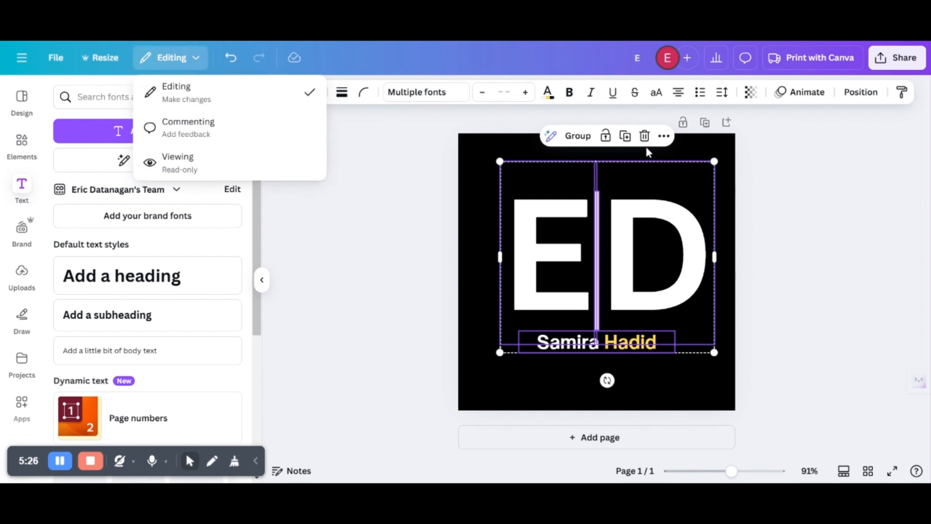
click(572, 138)
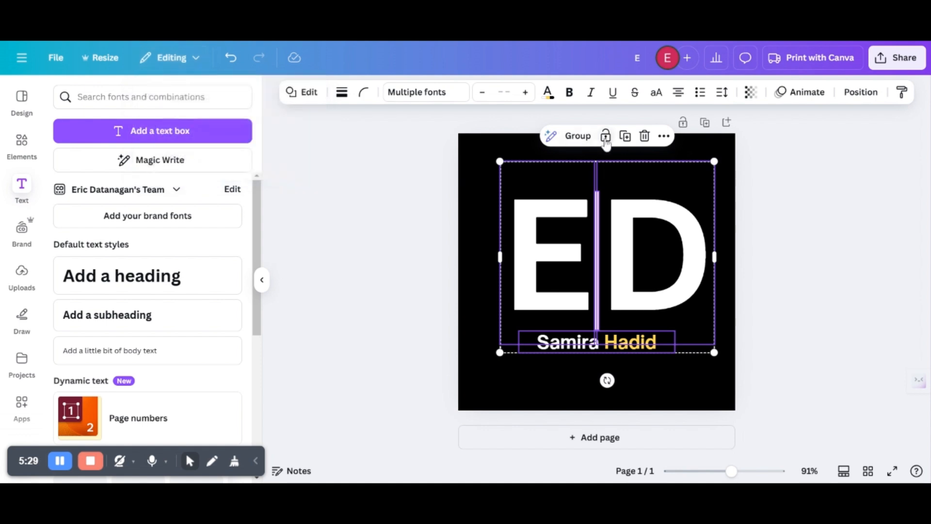
click(663, 135)
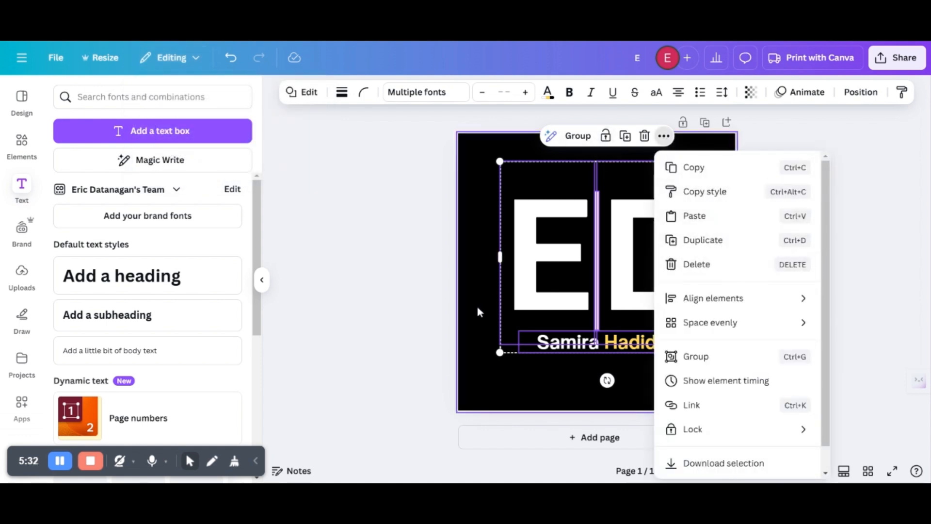
click(434, 322)
click(434, 333)
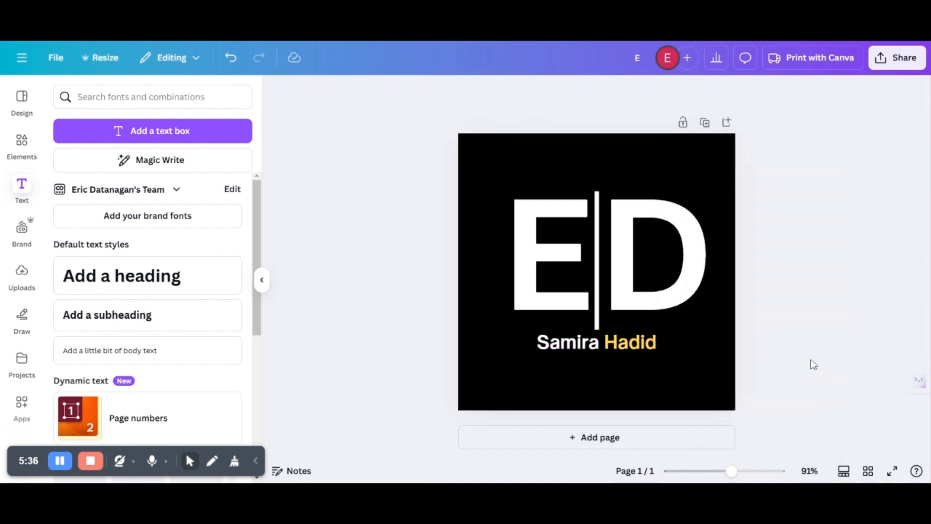
- Select the two-colour name text beneath the letters and move it down, clear of the letters' text boxes
drag(800, 374, 430, 357)
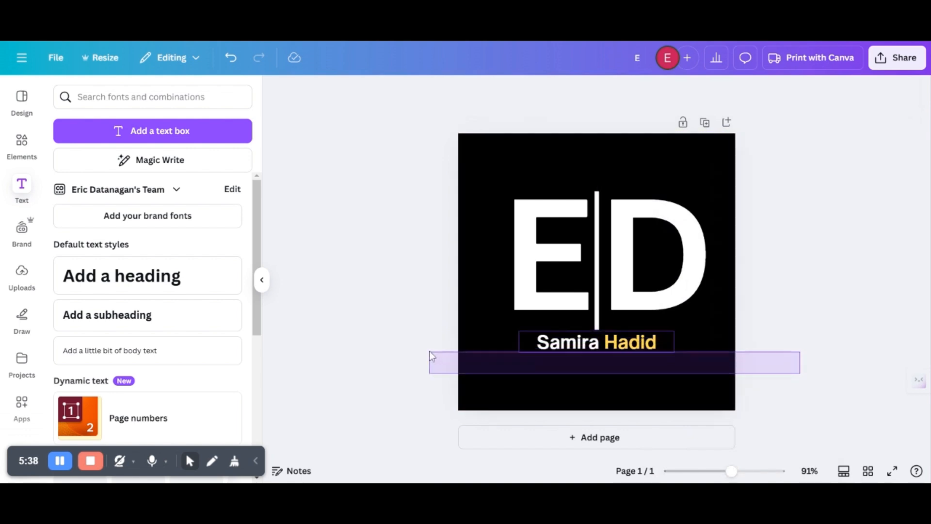
click(536, 347)
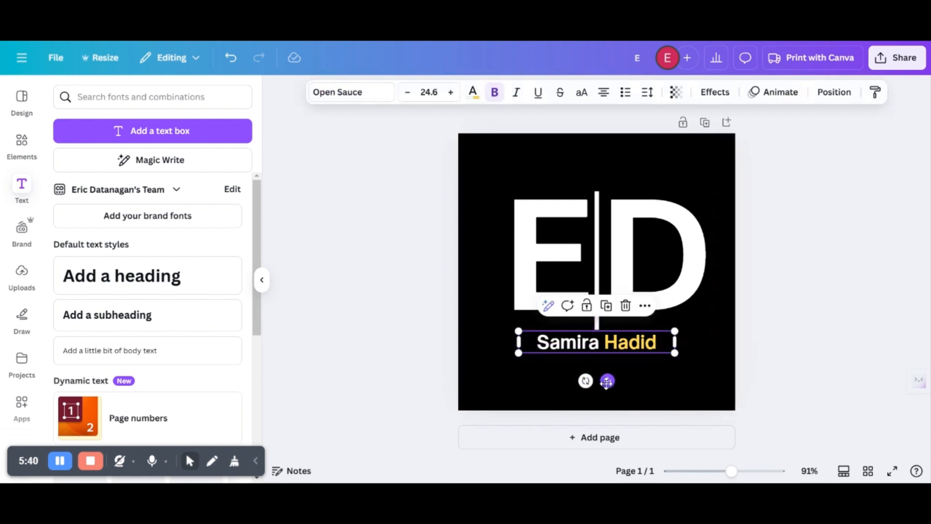
drag(606, 382, 604, 405)
- Replace the white first name in the name text with the logo owner's first name
double_click(584, 385)
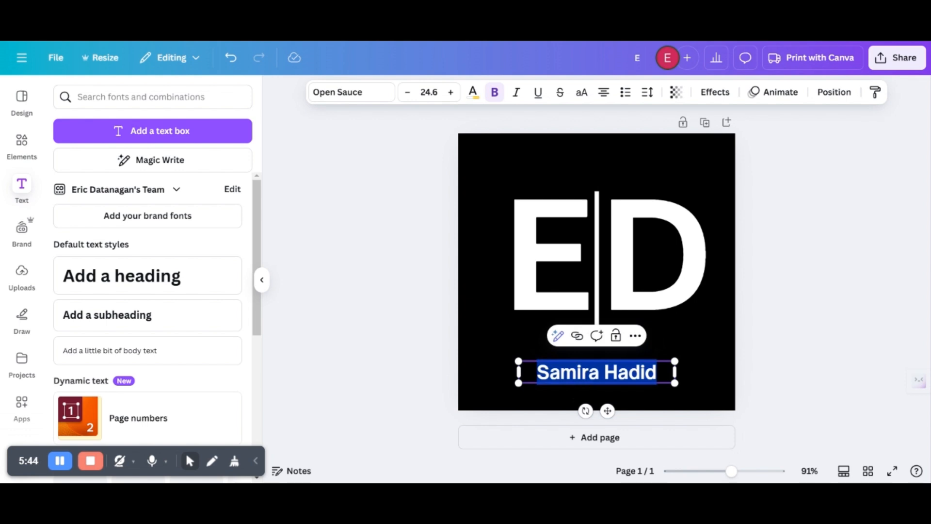
click(599, 372)
drag(599, 372, 536, 372)
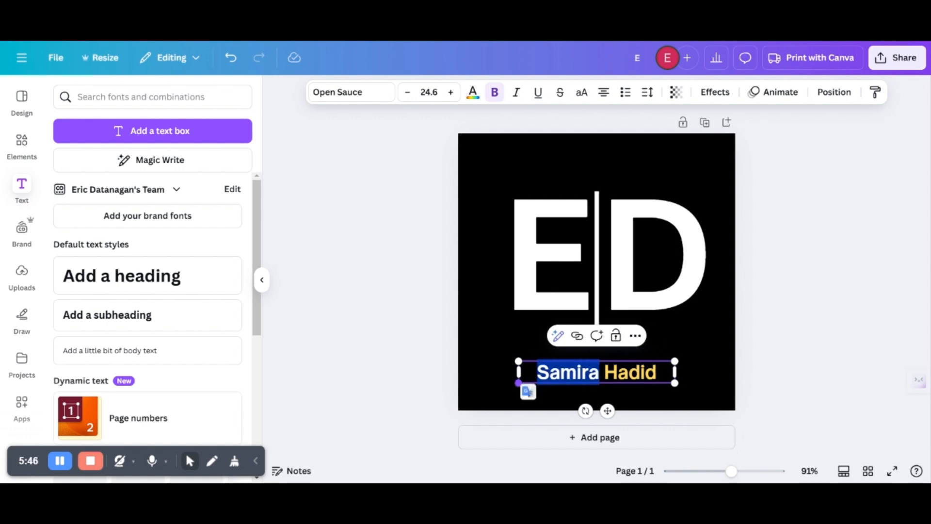
text(ER)
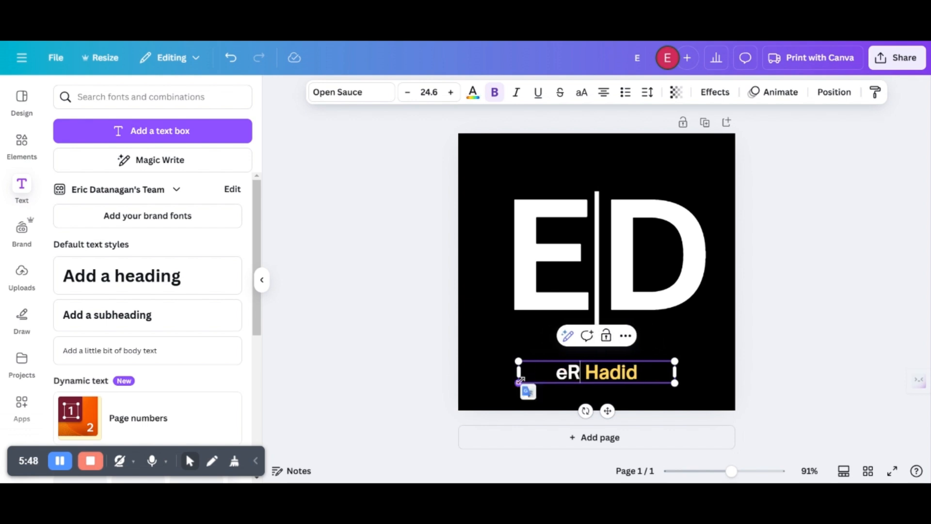
key(BackSpace)
text(ri)
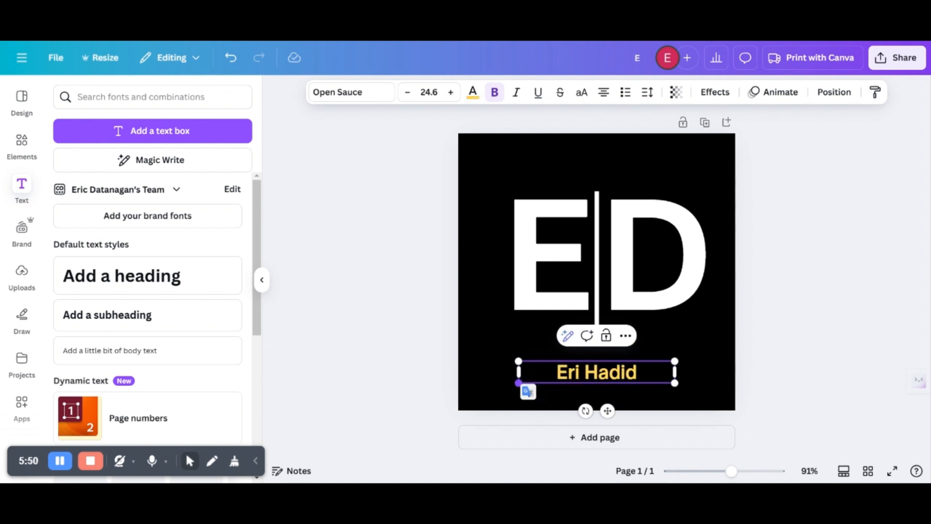
text(c)
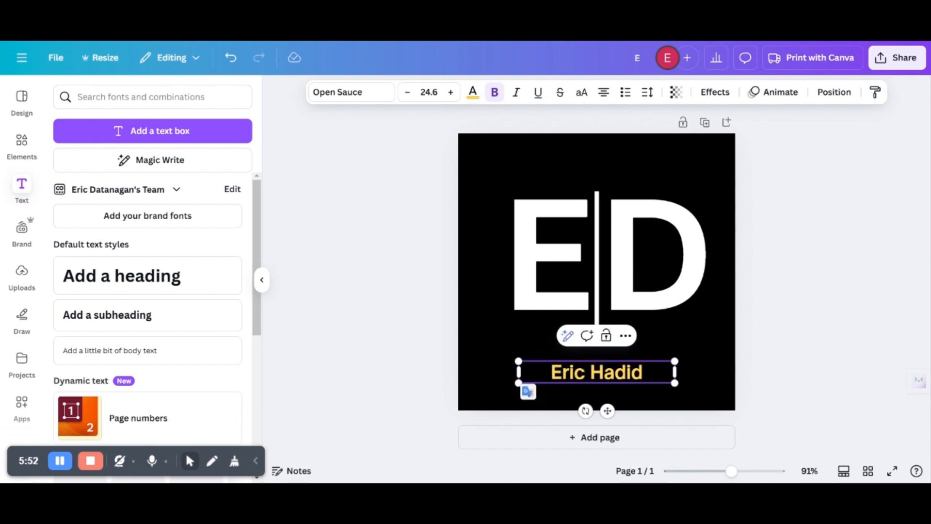
- Recolour the newly entered first name in the name text to white
drag(550, 372, 586, 371)
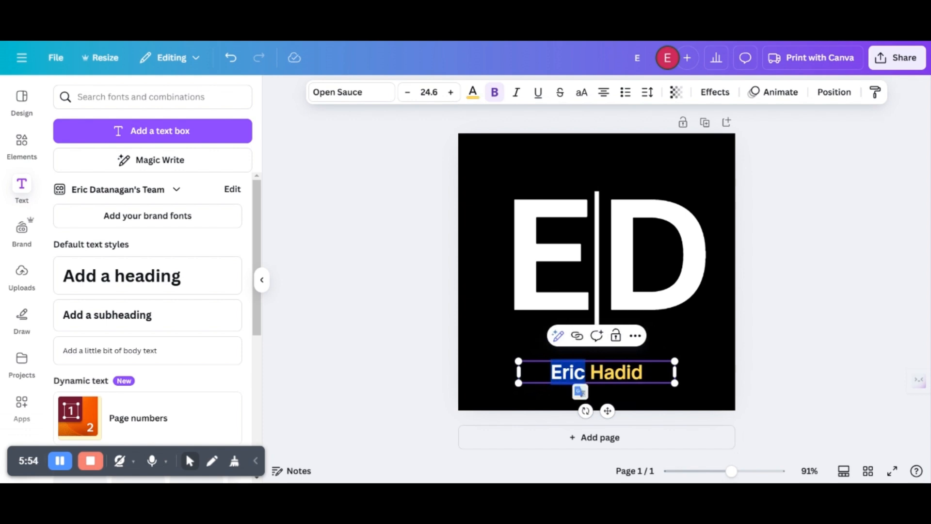
click(473, 92)
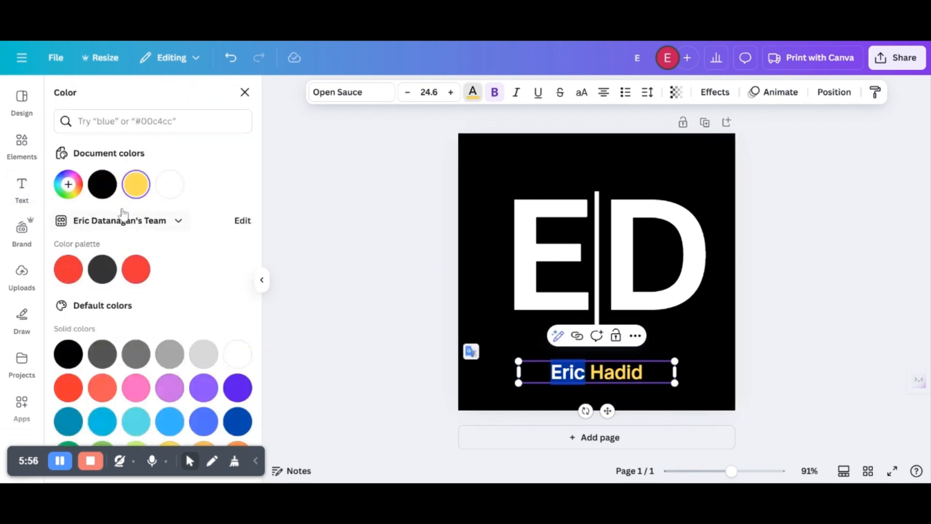
click(167, 189)
- Replace the yellow last name with the owner's shortened last name and move the name text up close beneath the letters
drag(590, 372, 643, 372)
text(Data)
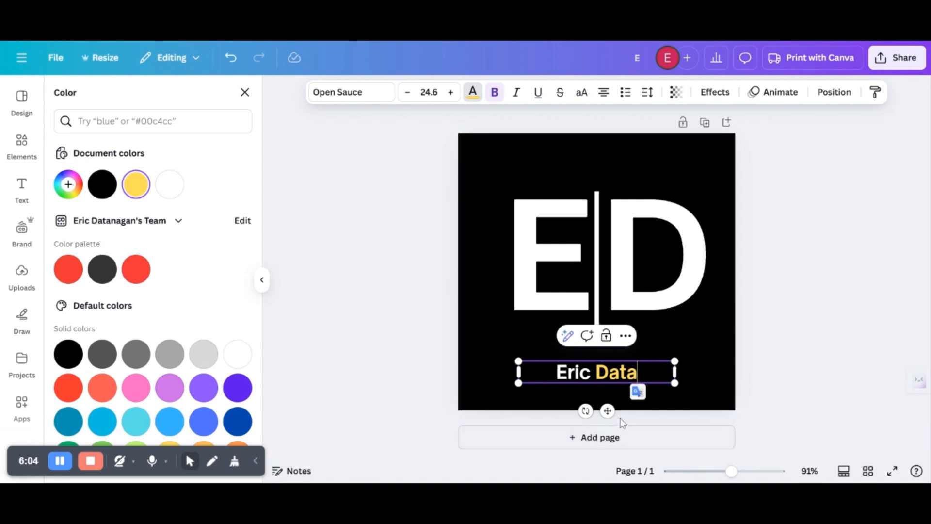
drag(607, 411, 610, 390)
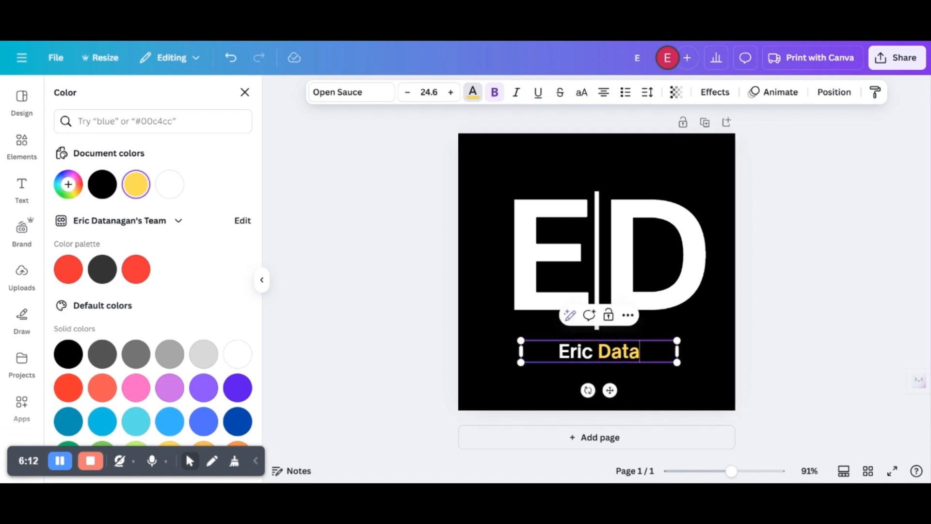
- Recolour the large letter D with the yellow document colour that matches the last name
click(370, 323)
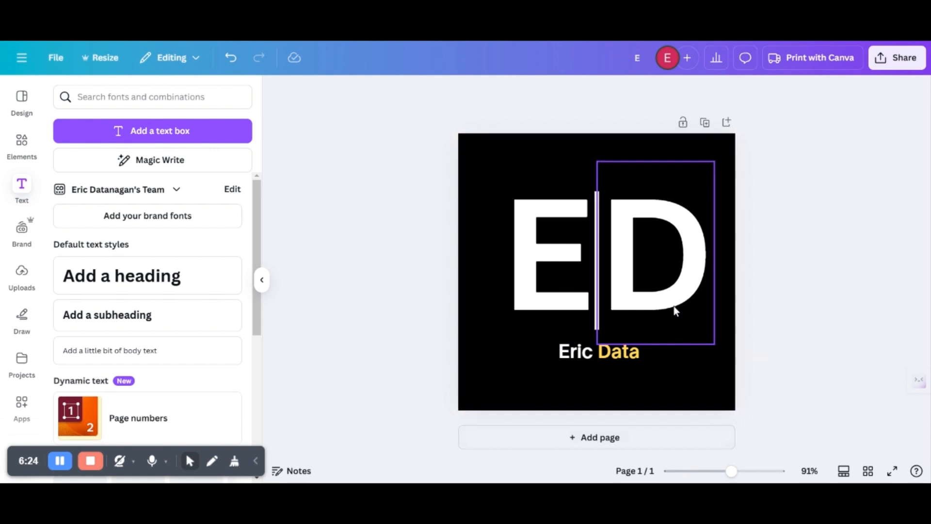
click(681, 294)
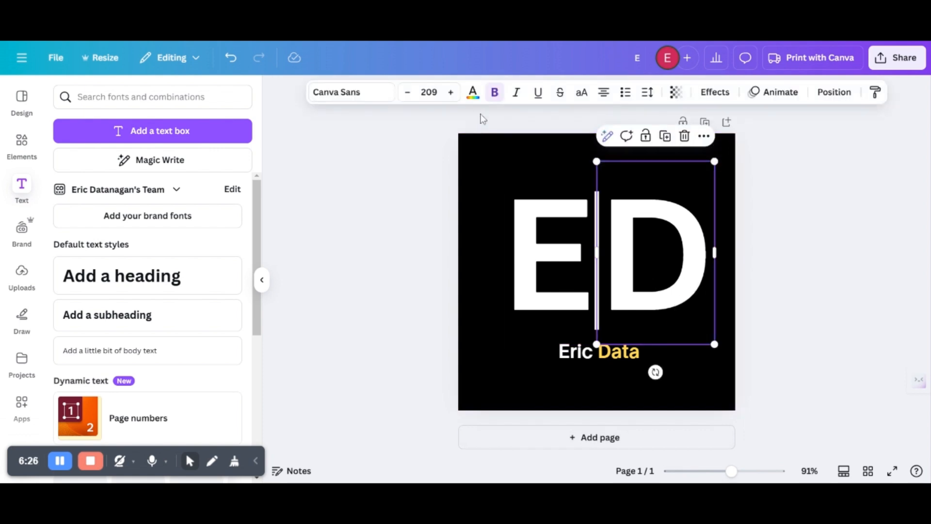
click(474, 97)
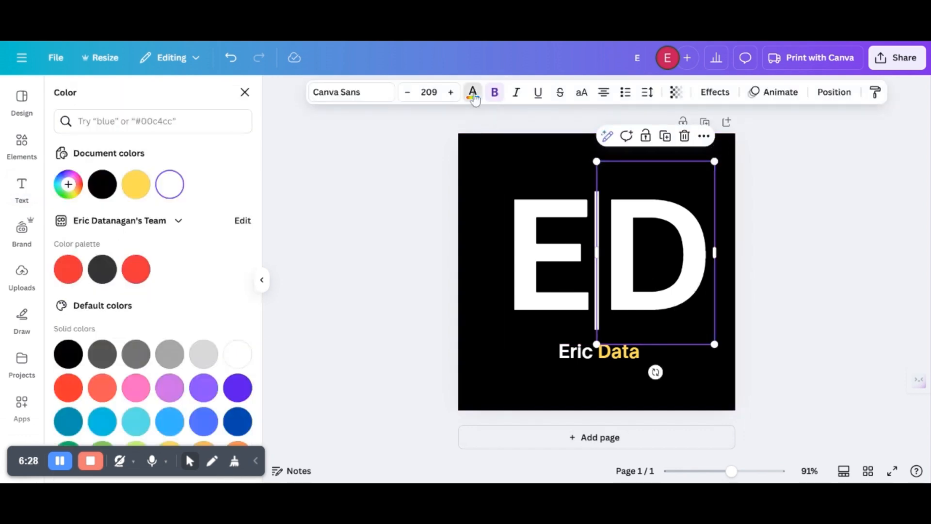
click(131, 187)
click(719, 370)
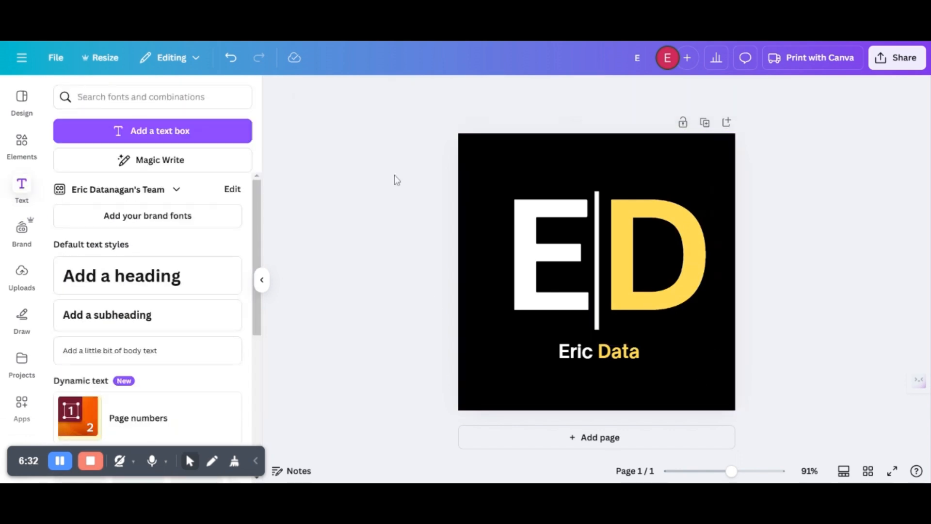
- Open the logo's PNG download settings and examine the Transparent background option without downloading
click(898, 62)
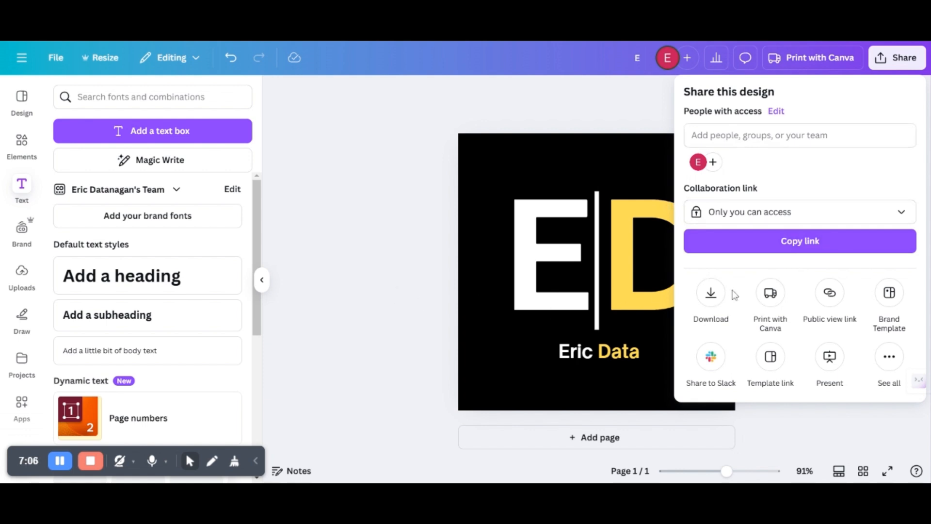
click(711, 305)
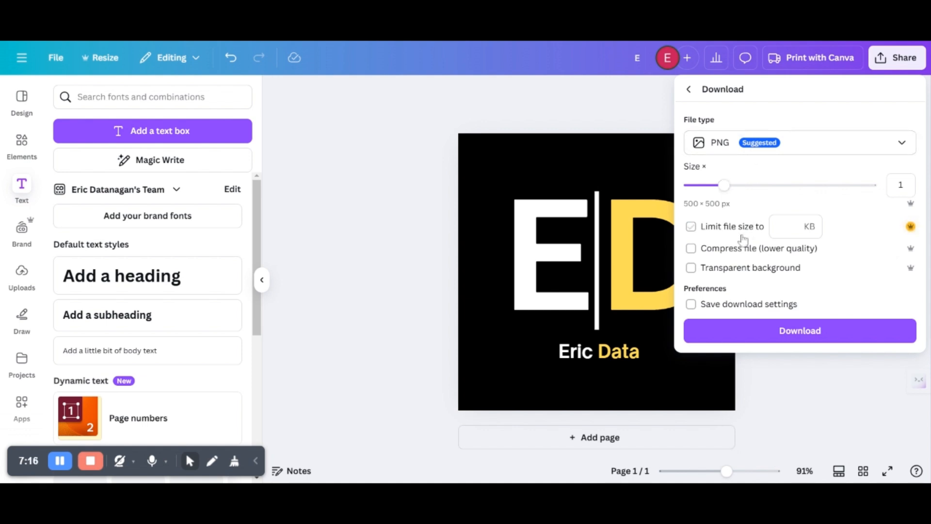
click(692, 269)
click(513, 120)
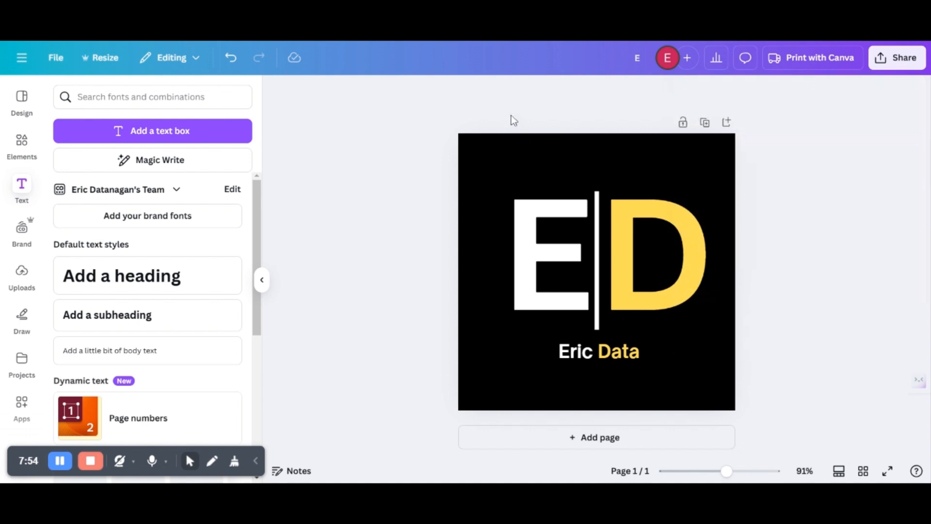
- Change the page background colour from black to the white document colour
click(502, 144)
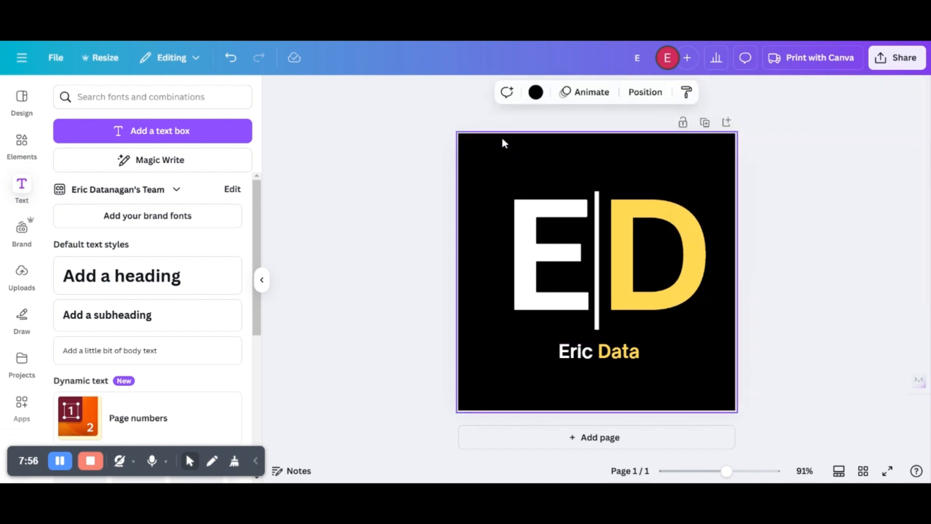
click(536, 92)
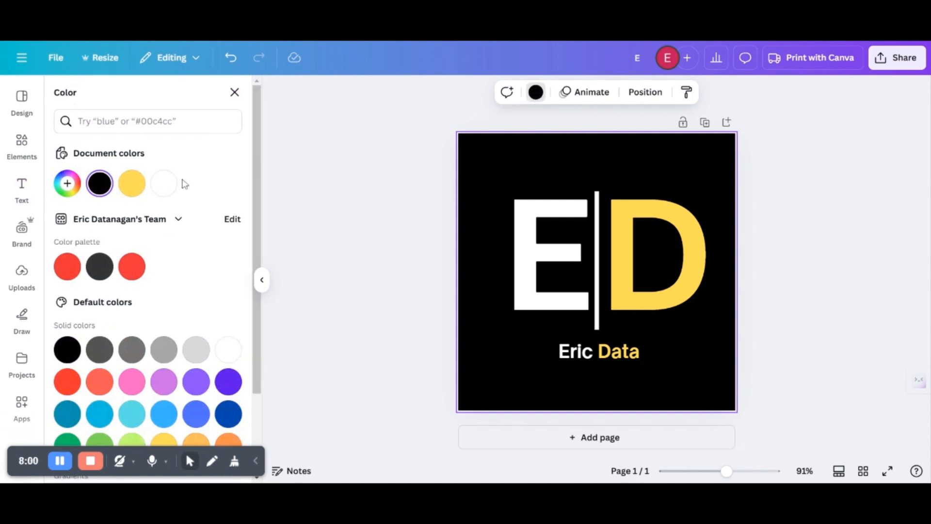
click(165, 186)
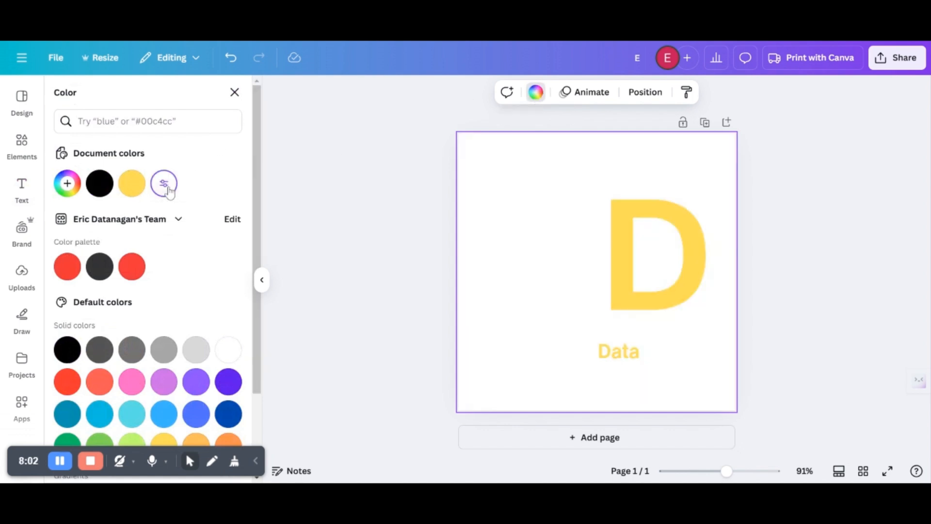
click(357, 169)
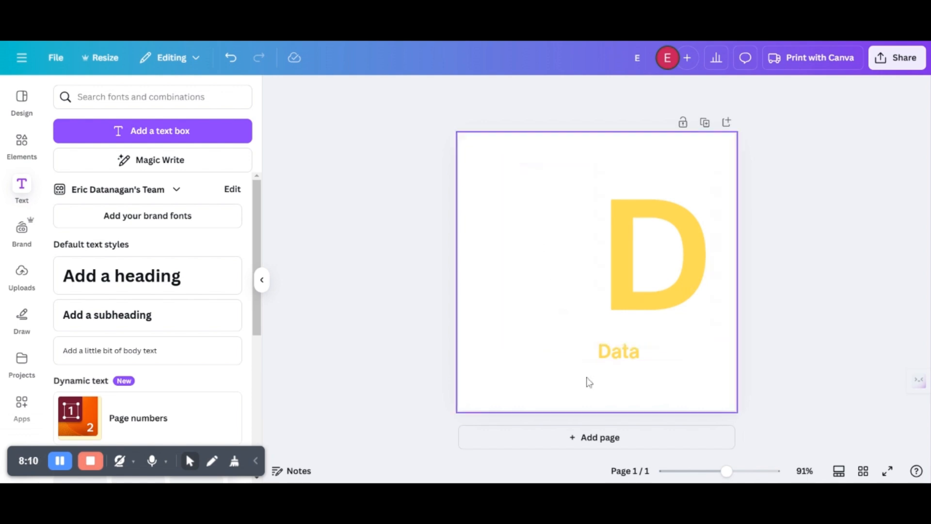
- Review the PNG download settings and Transparent background option for the white-background version of the logo
click(903, 72)
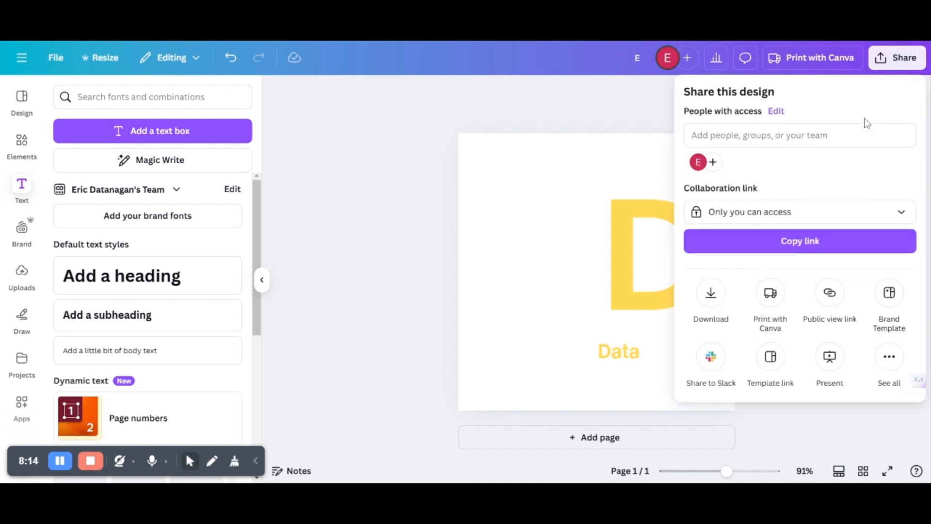
click(716, 312)
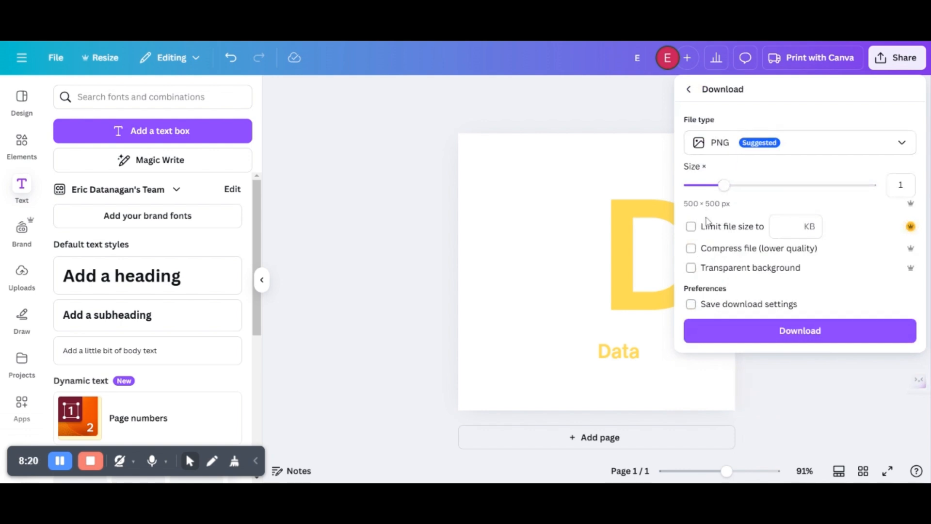
click(691, 270)
click(431, 169)
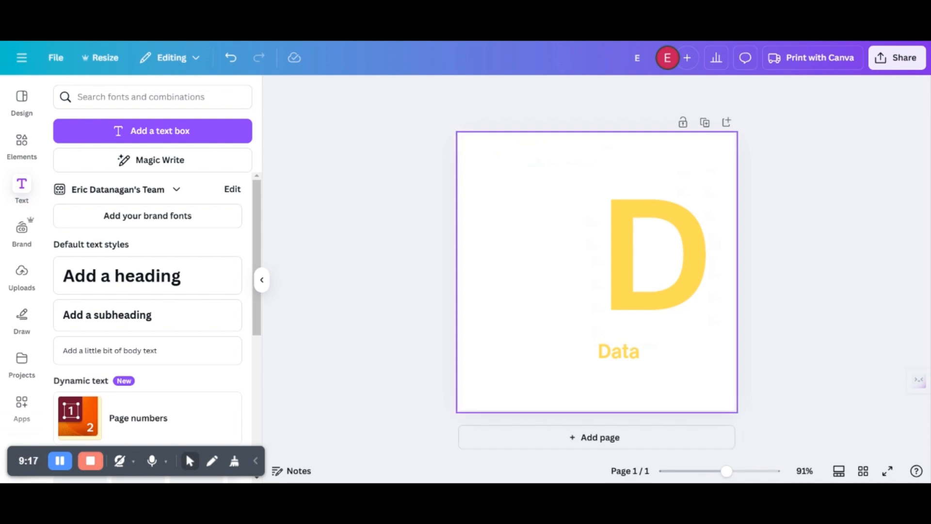
click(757, 301)
click(903, 59)
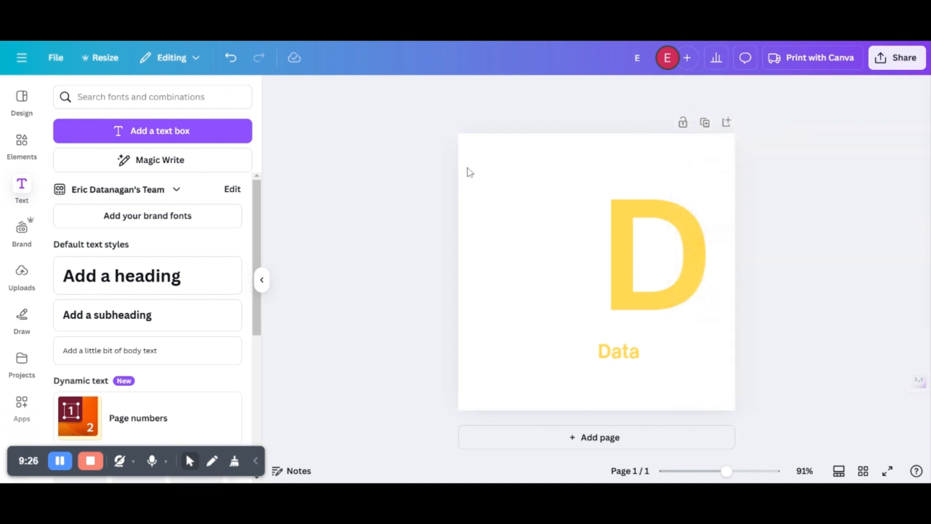
click(427, 149)
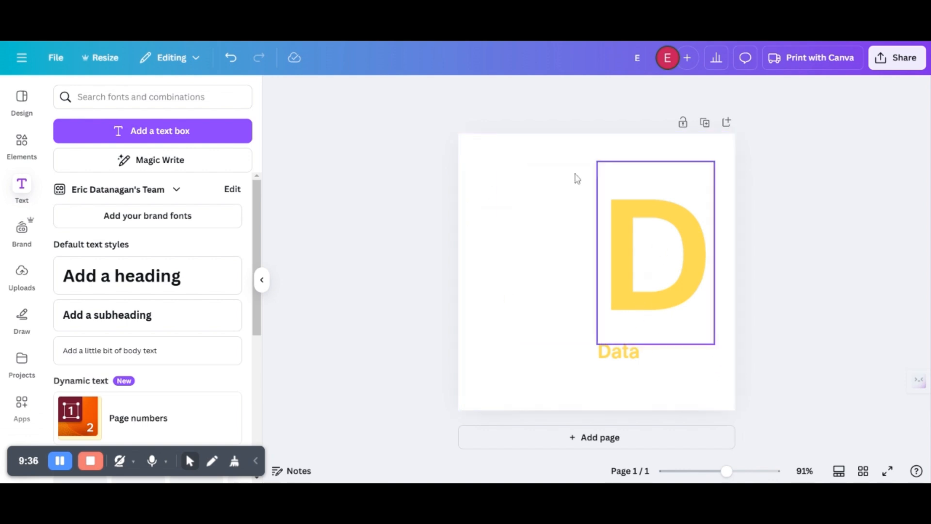
- Reopen the download settings and look through the available file types, leaving without downloading
click(900, 68)
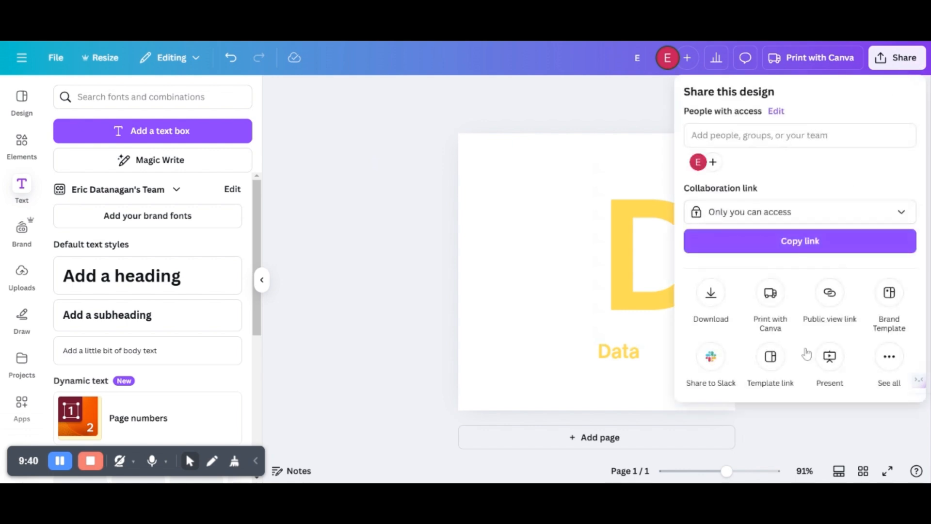
click(712, 300)
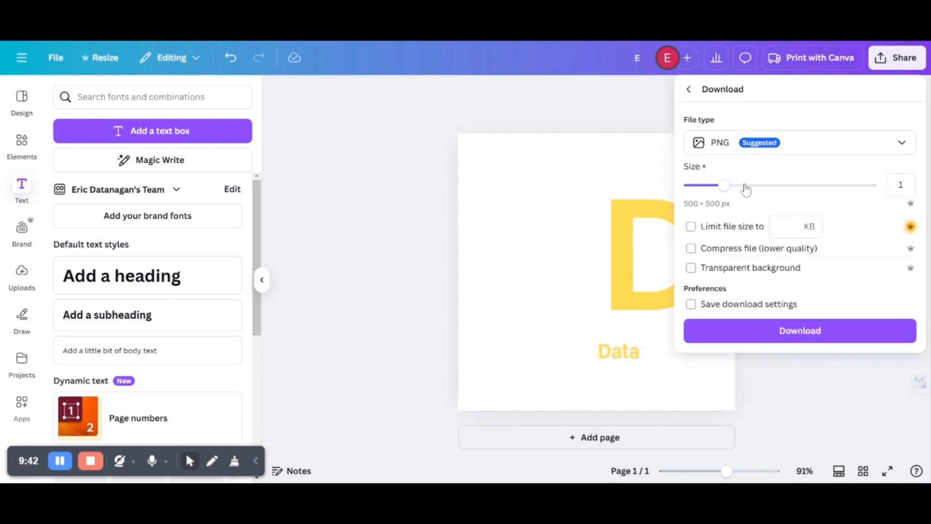
click(784, 144)
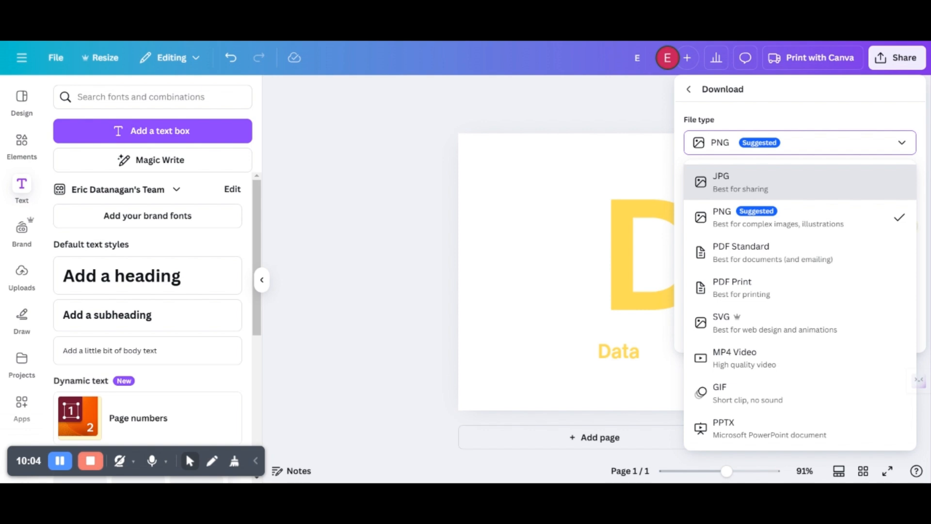
click(426, 235)
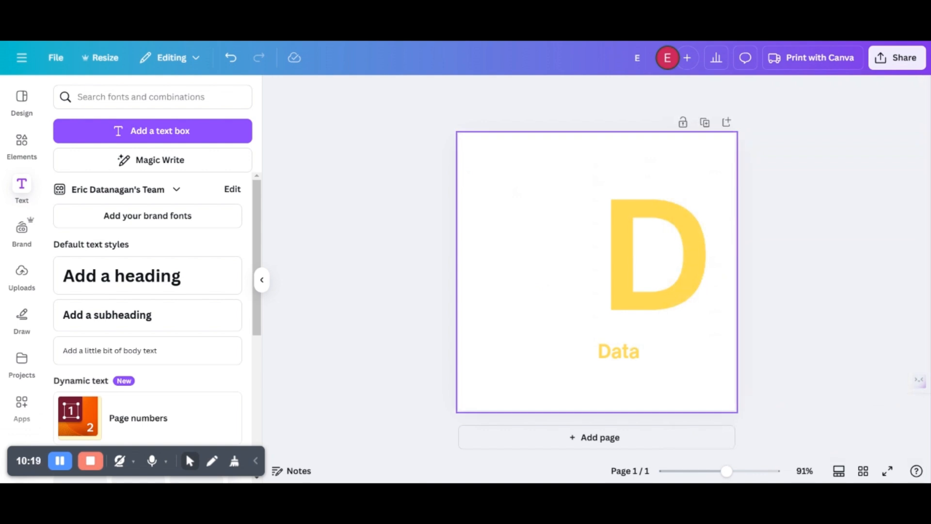
click(416, 202)
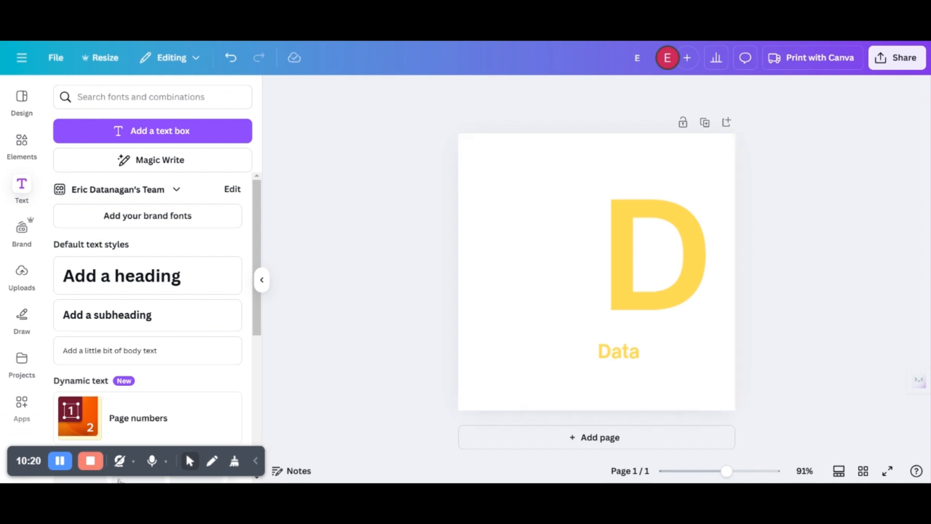